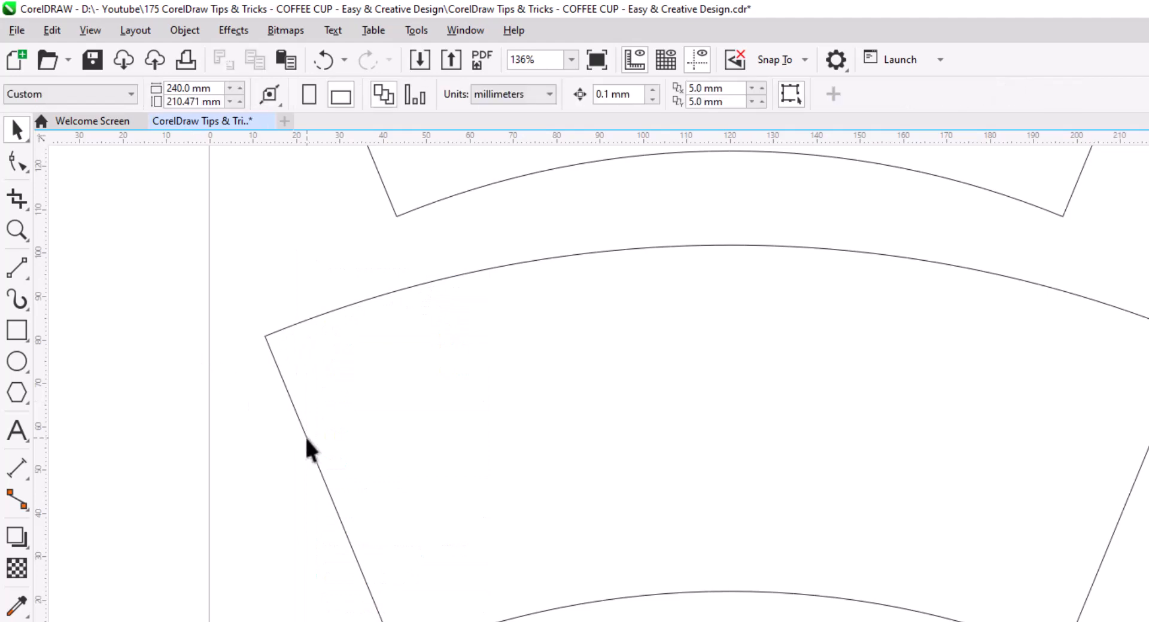
Step: Delete the two straight side lines of the lower cup outline, keeping only its upper and lower arcs
left_click(310, 453)
key("Delete")
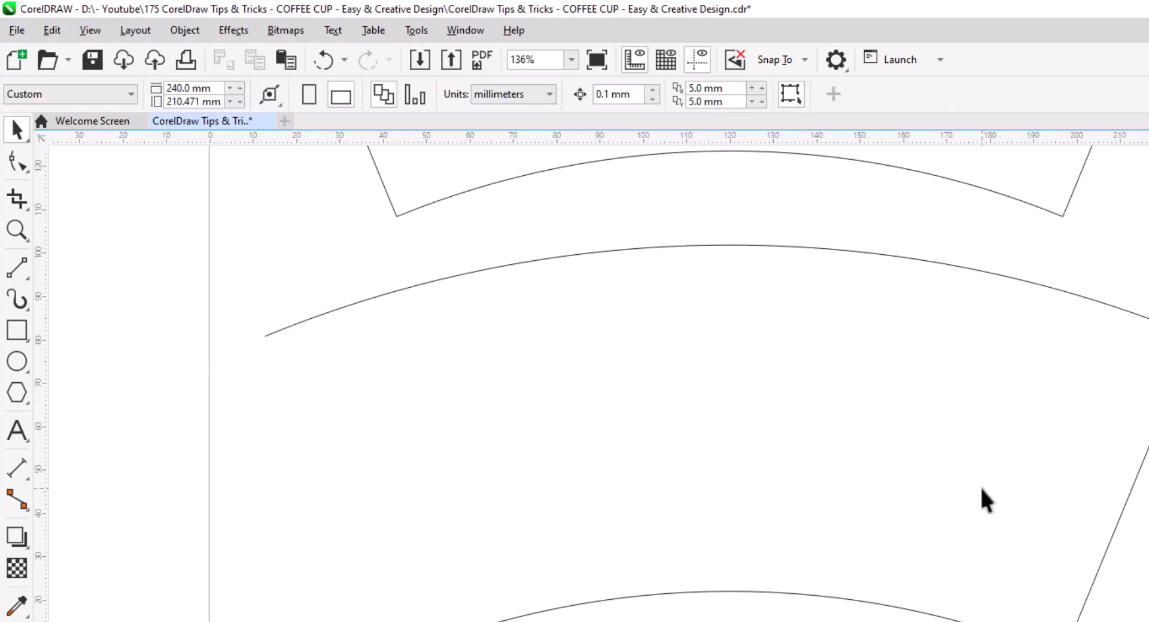
key("Delete")
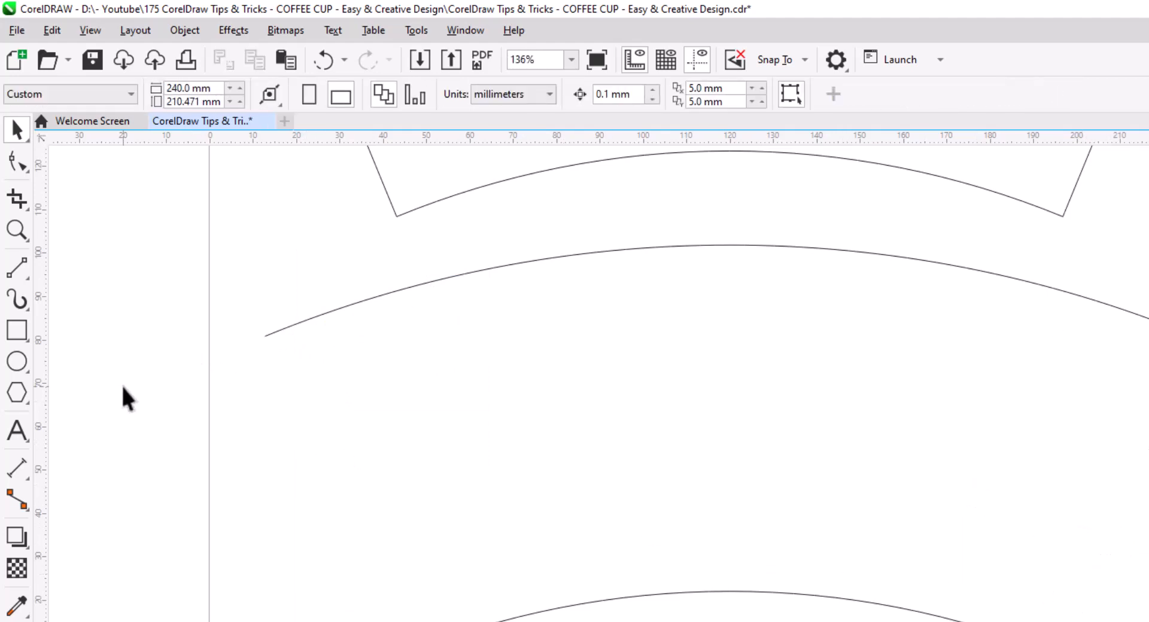
Step: Try to blend the upper arc into the lower arc, then undo the blend
left_click(24, 167)
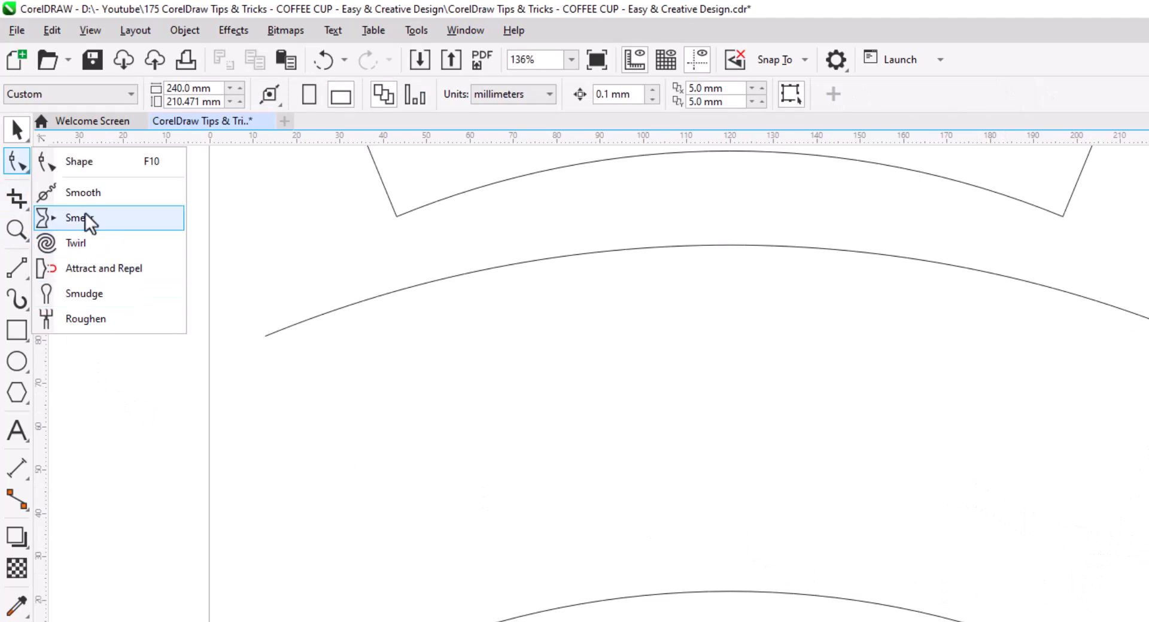
left_click(19, 162)
left_click(491, 621)
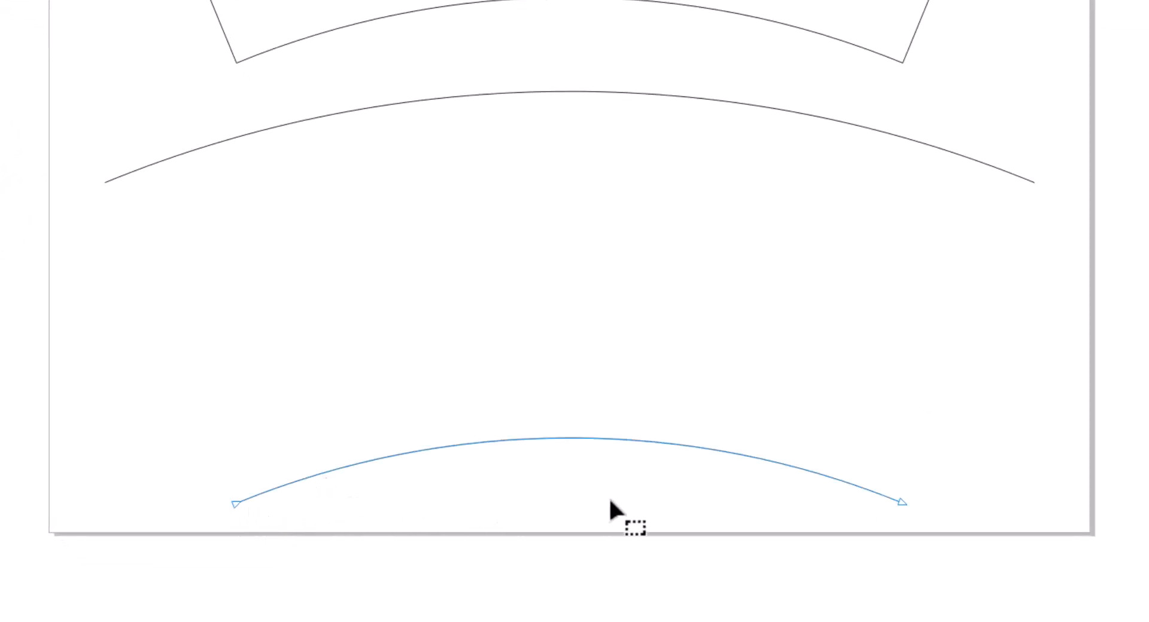
left_click(236, 138)
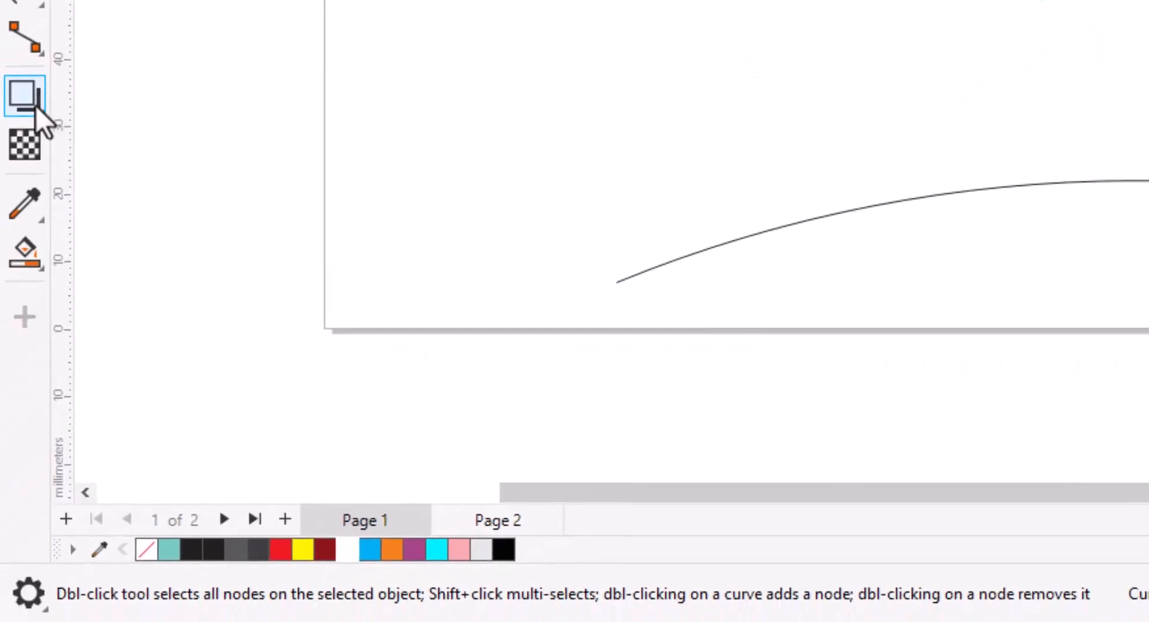
left_click(30, 97)
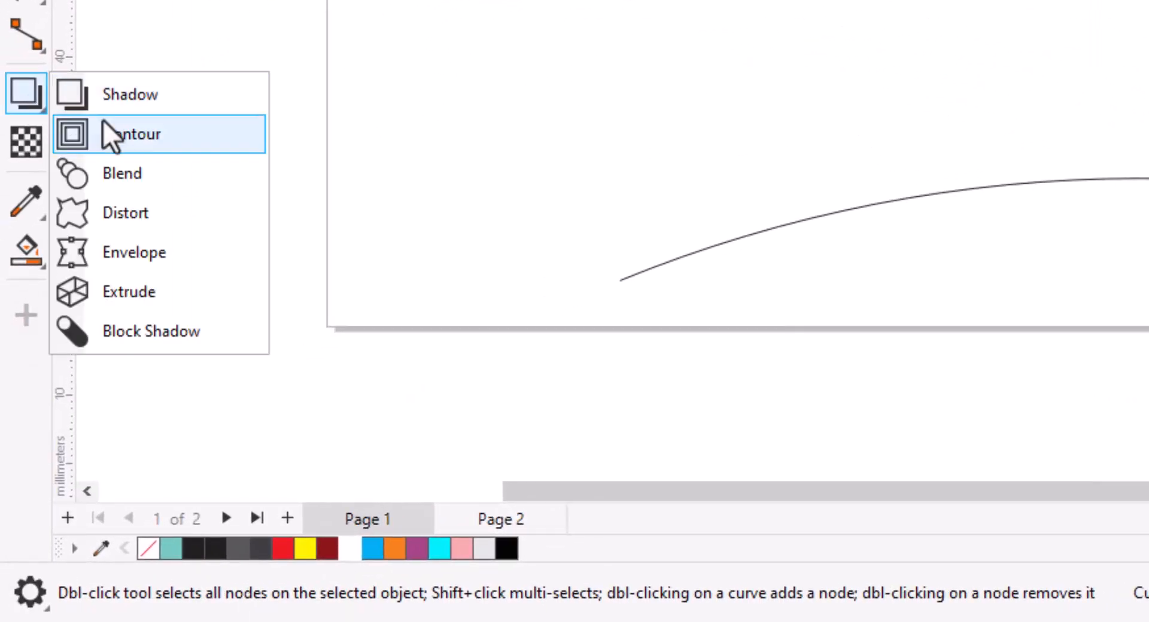
left_click(126, 176)
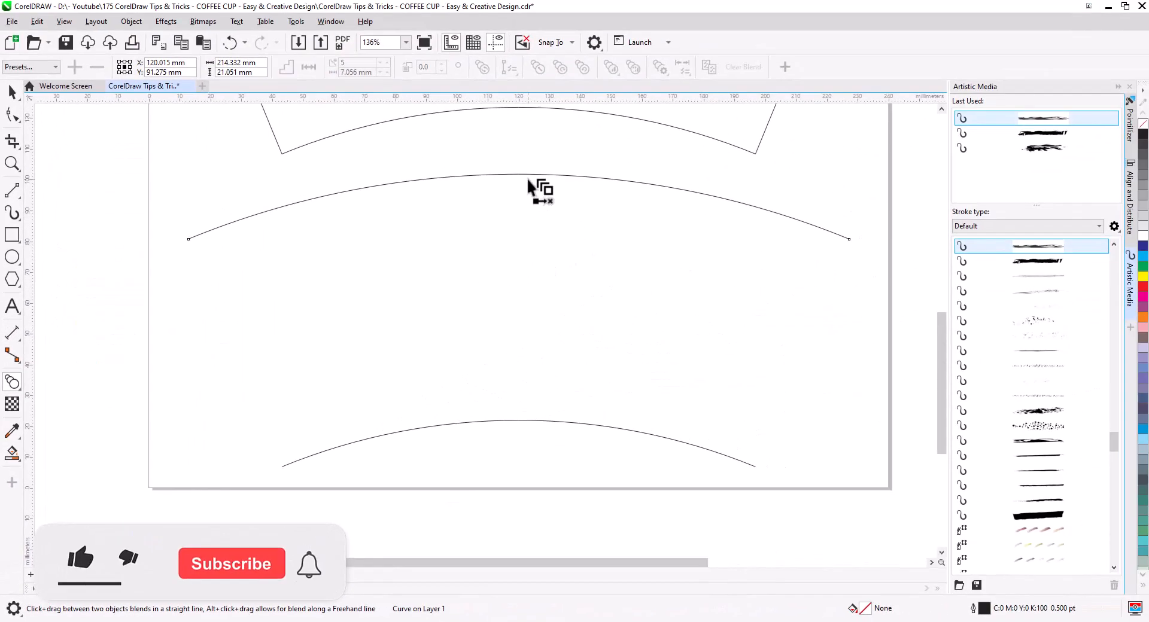
left_click_drag(529, 181, 526, 435)
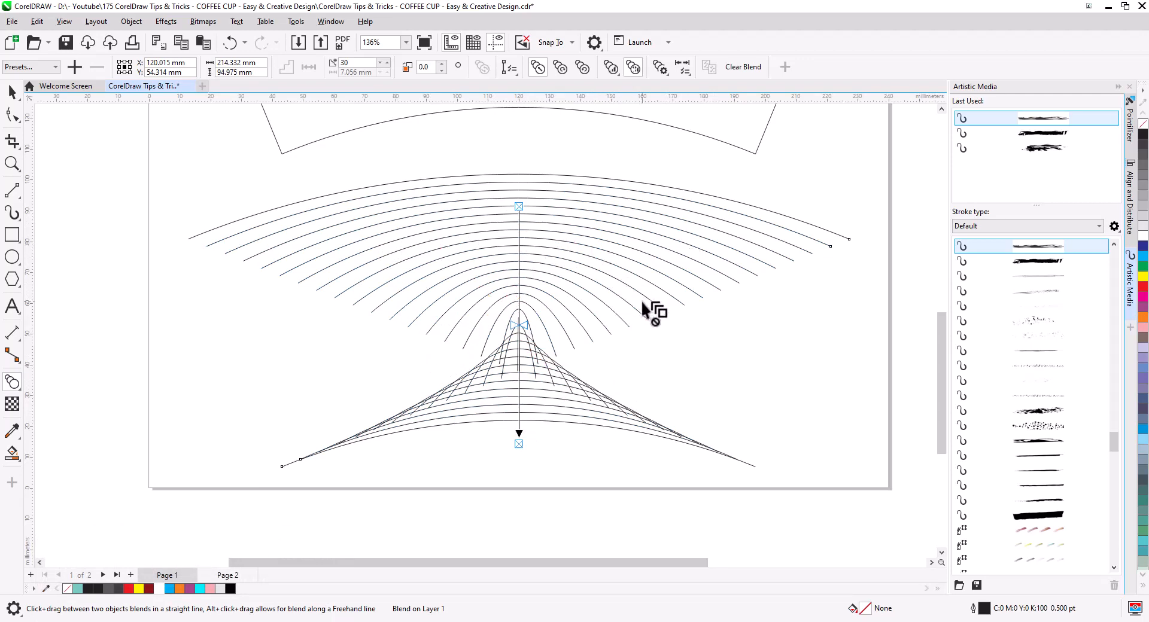
key("ctrl+z")
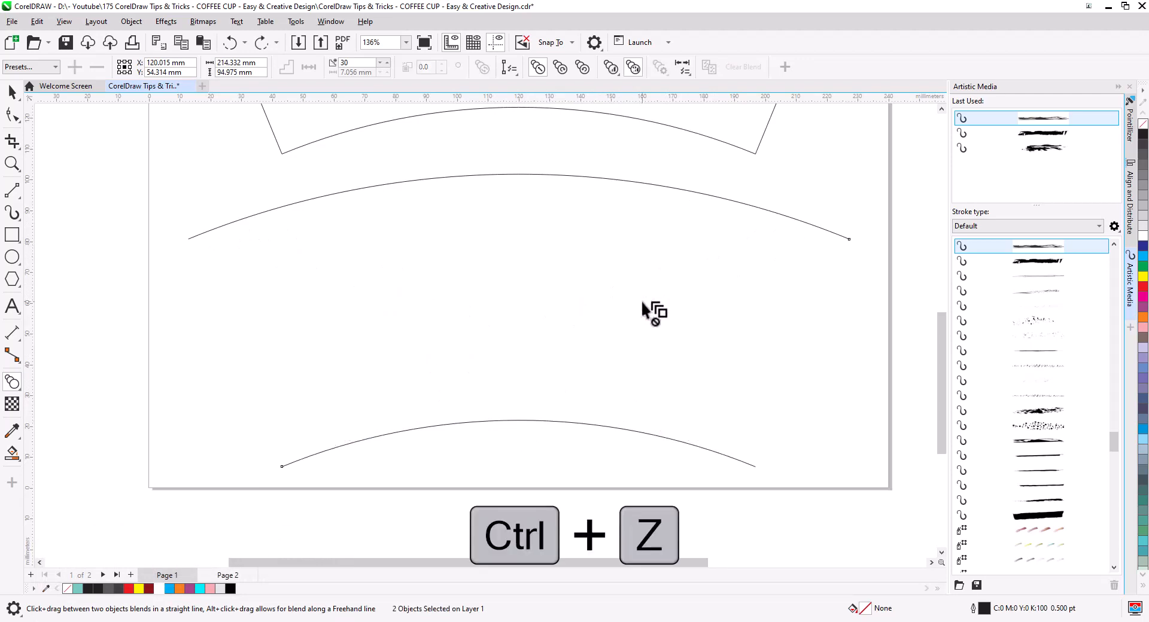
Step: Reverse the subpath direction of the upper arc so its start node matches the lower arc's
left_click(11, 92)
left_click(12, 115)
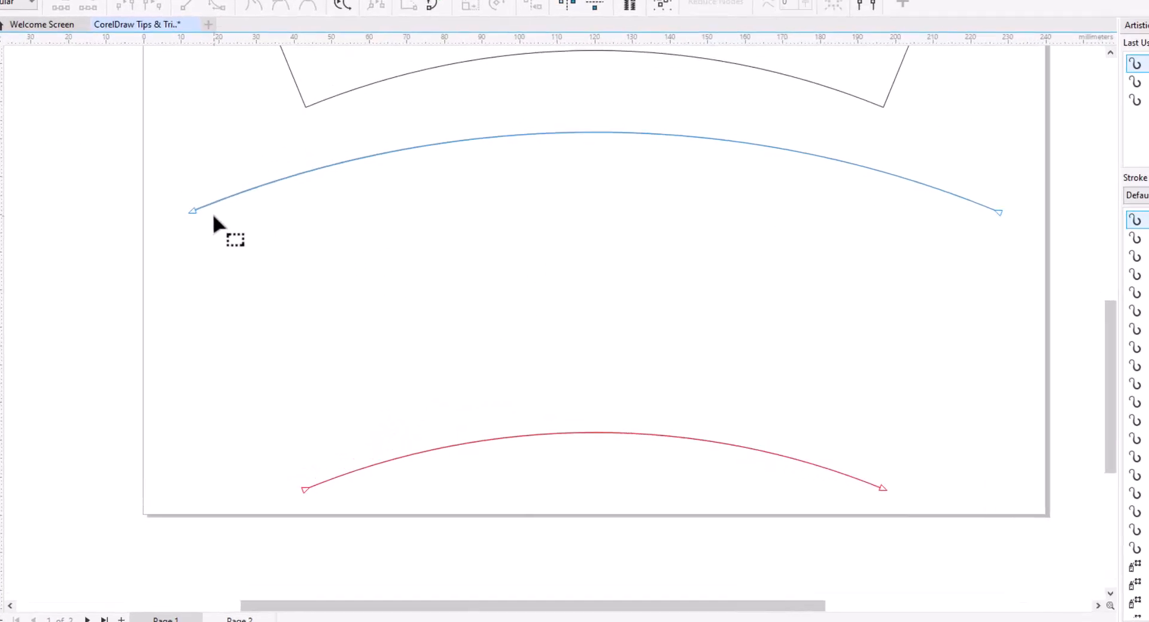
right_click(204, 115)
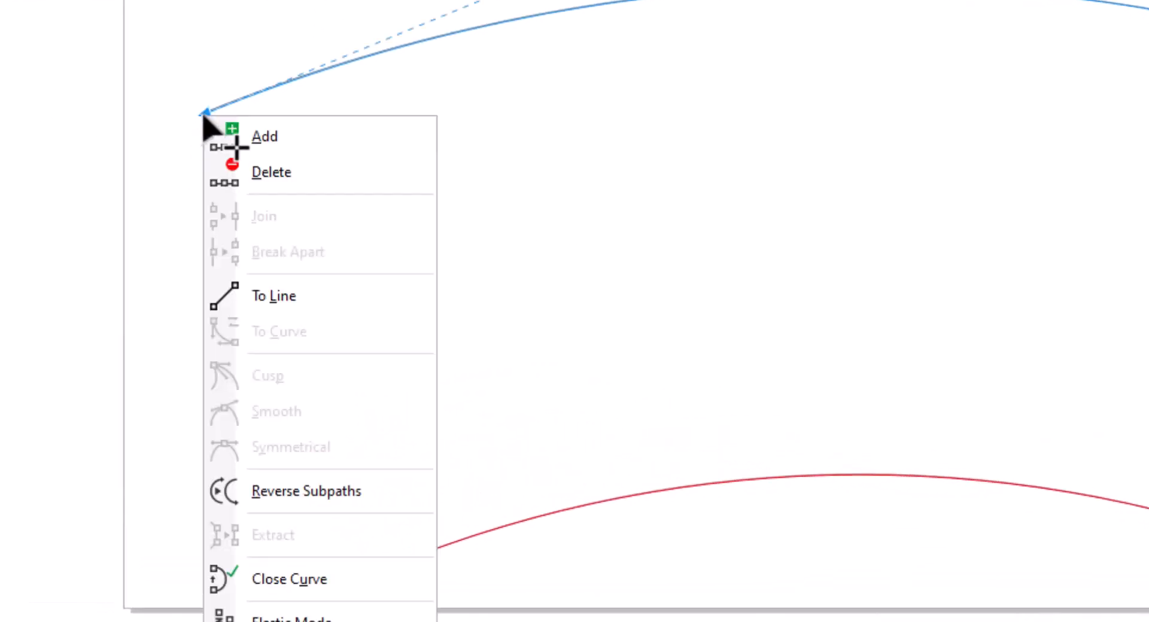
left_click(392, 493)
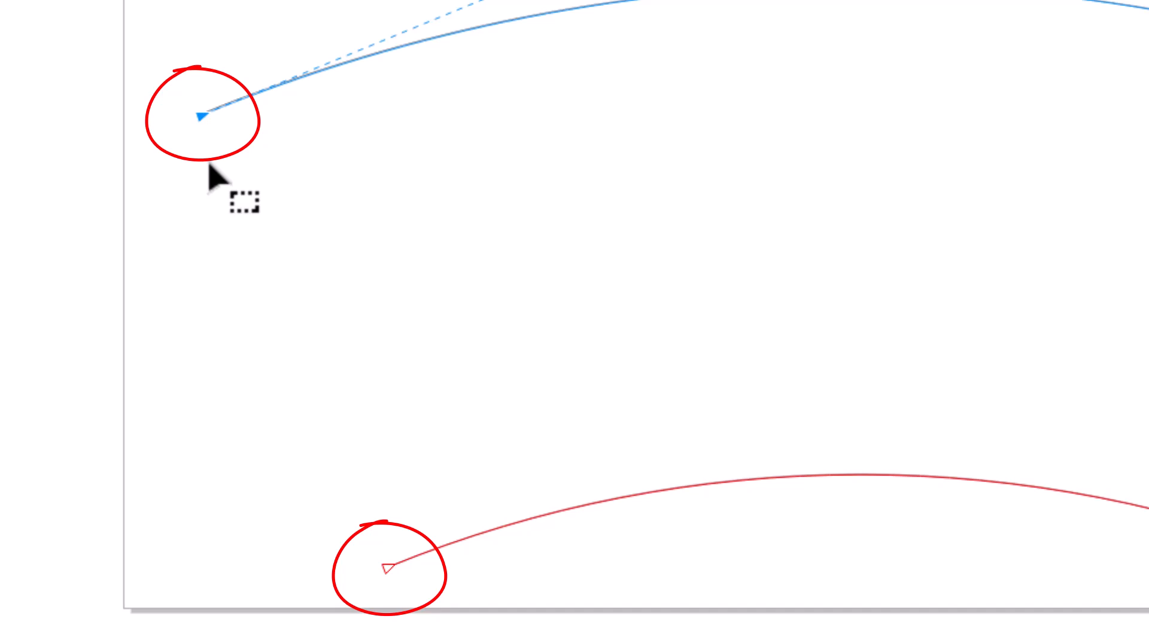
Step: Blend the upper arc into the lower arc with the Blend tool
scroll(770, 341, "down", 1)
mouse_move(771, 341)
left_mouse_down()
mouse_move(674, 345)
mouse_move(721, 339)
mouse_move(715, 367)
left_mouse_up()
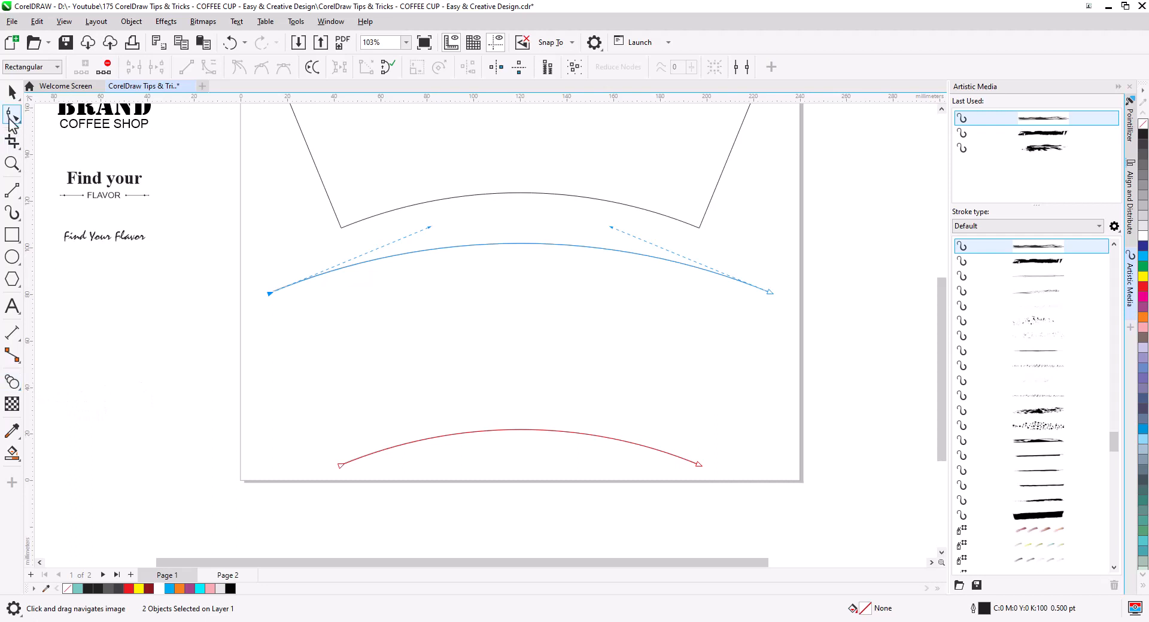
left_click(12, 91)
left_click(384, 265)
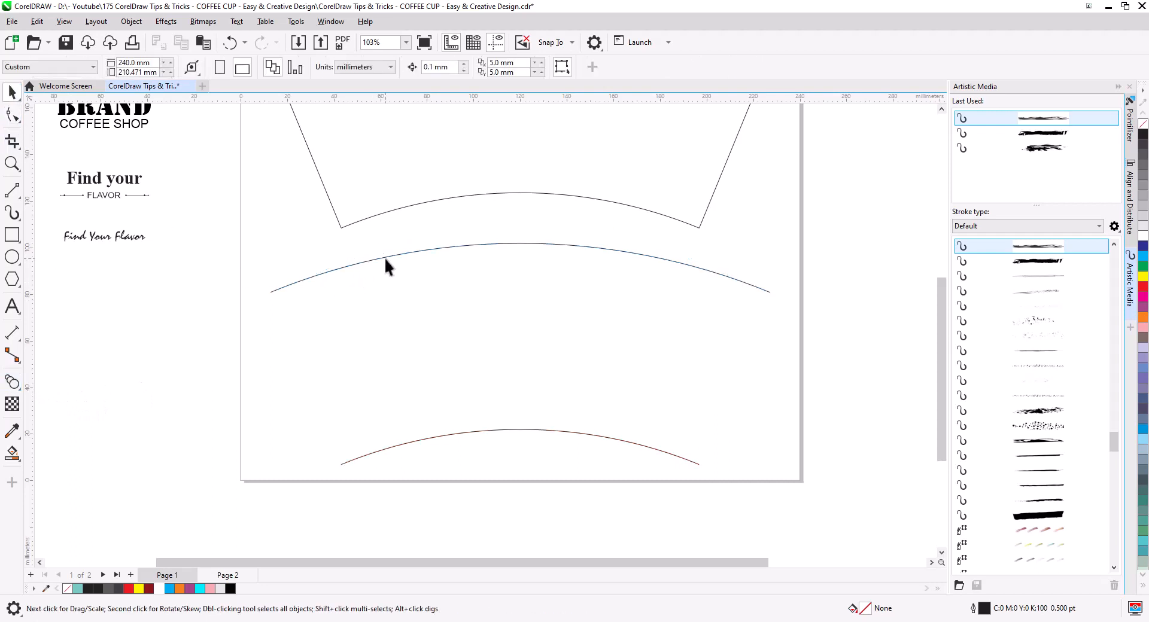
left_click(384, 257)
left_click(11, 381)
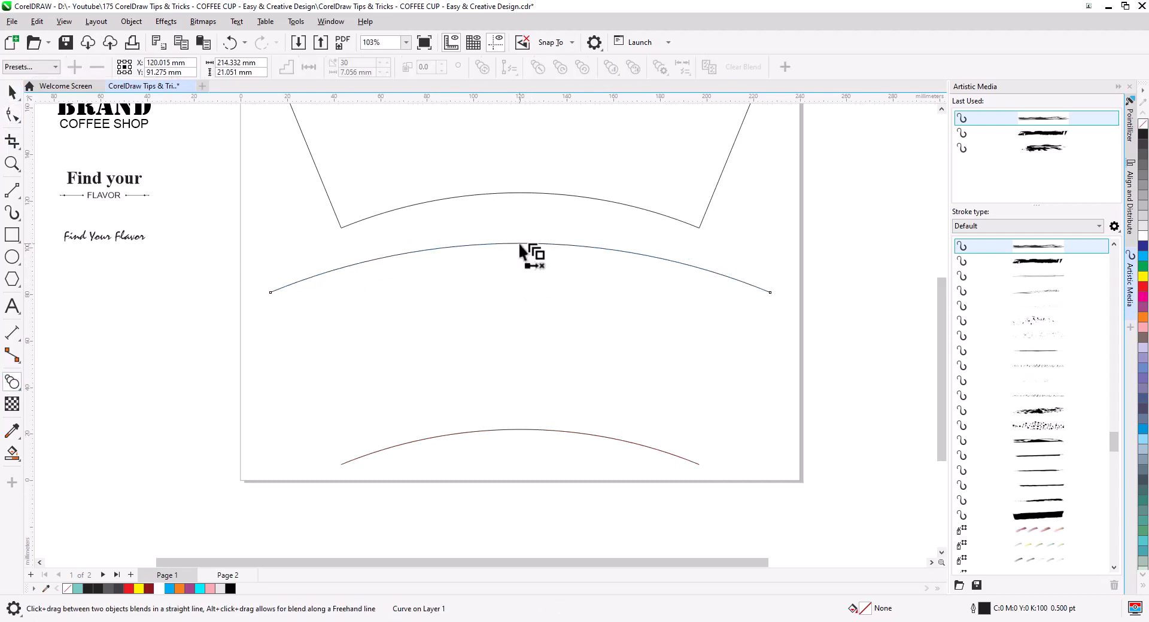
left_click_drag(518, 241, 516, 429)
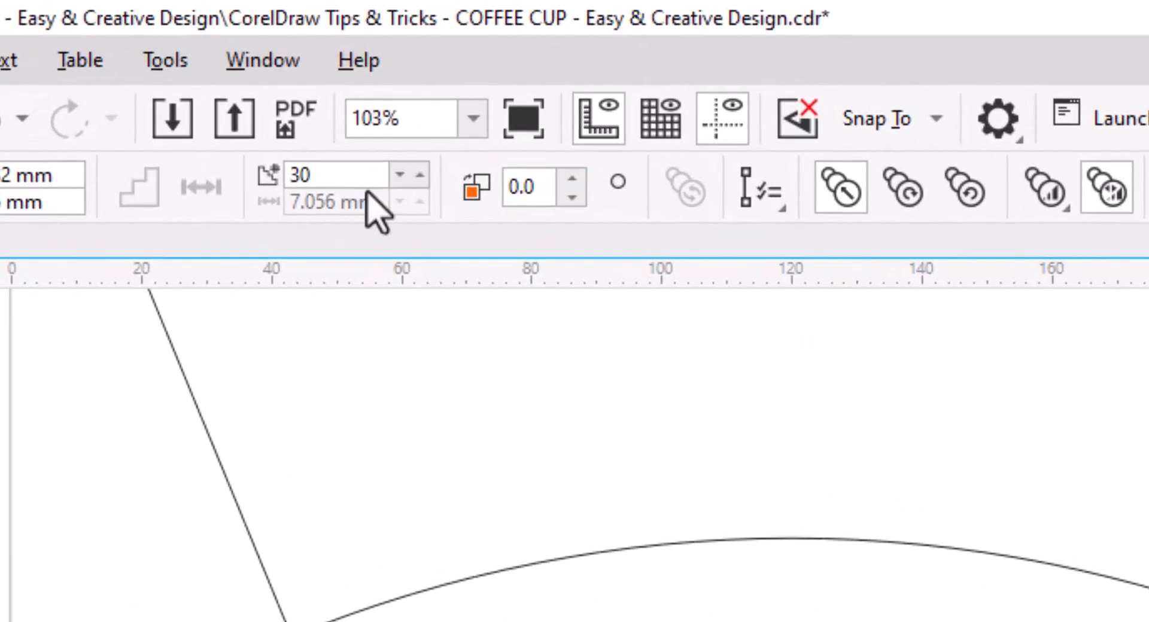
Step: Set the number of steps in the arc blend to 7
left_click(399, 175)
left_click(399, 175)
left_click(400, 174)
left_click(400, 174)
type("8")
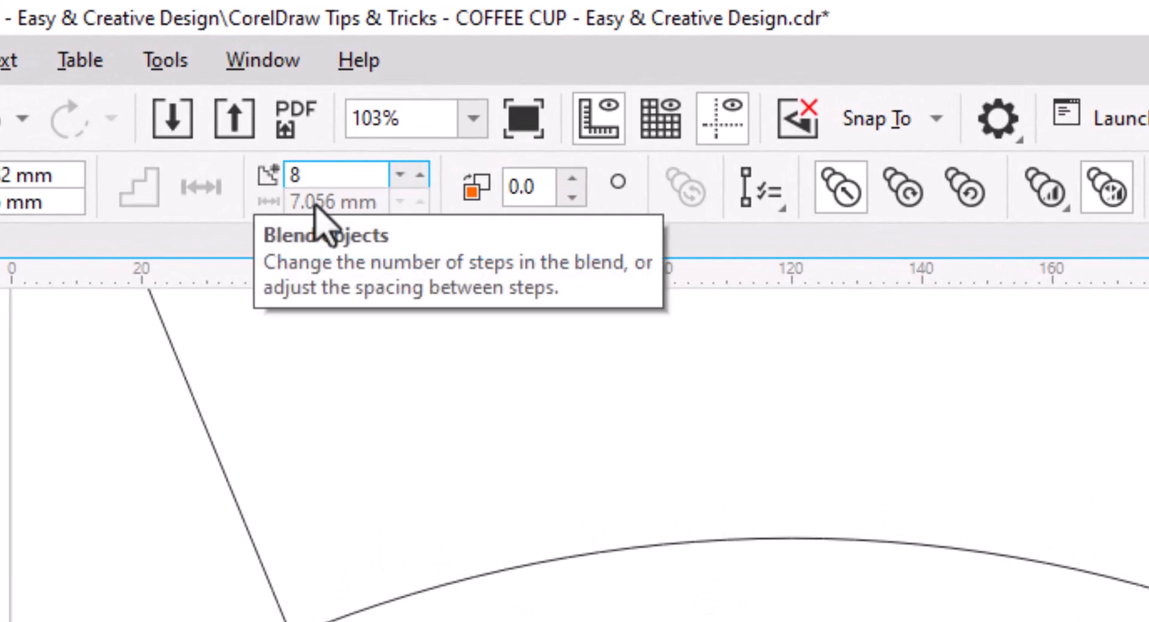
left_click(418, 176)
left_click(393, 176)
left_click(393, 176)
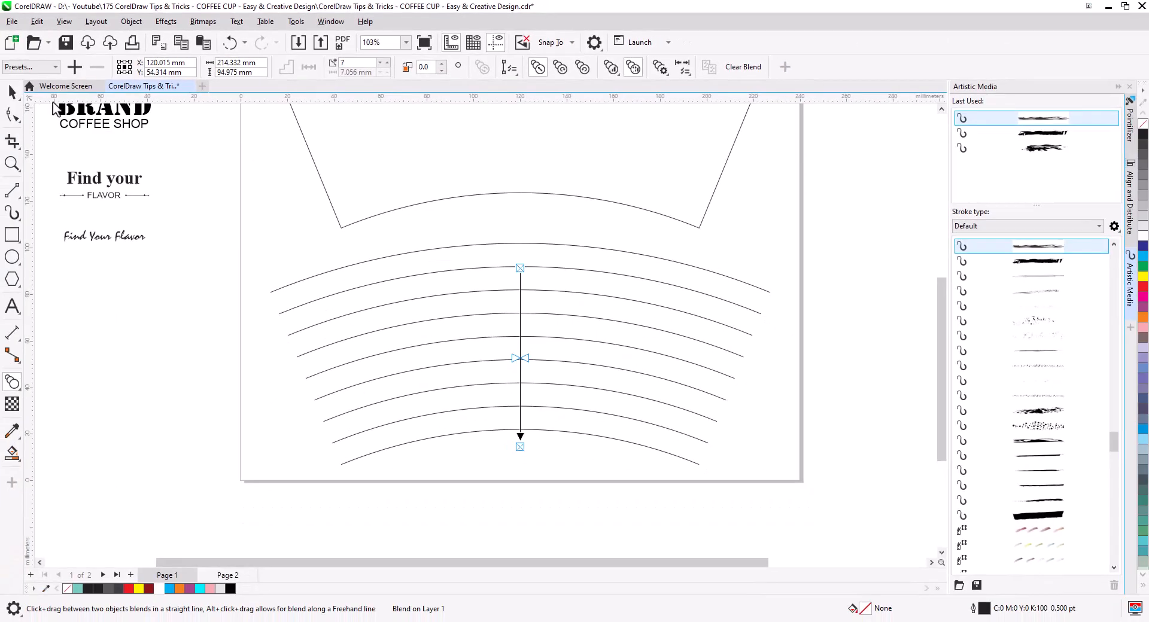
Step: Break the arc blend apart
left_click(12, 91)
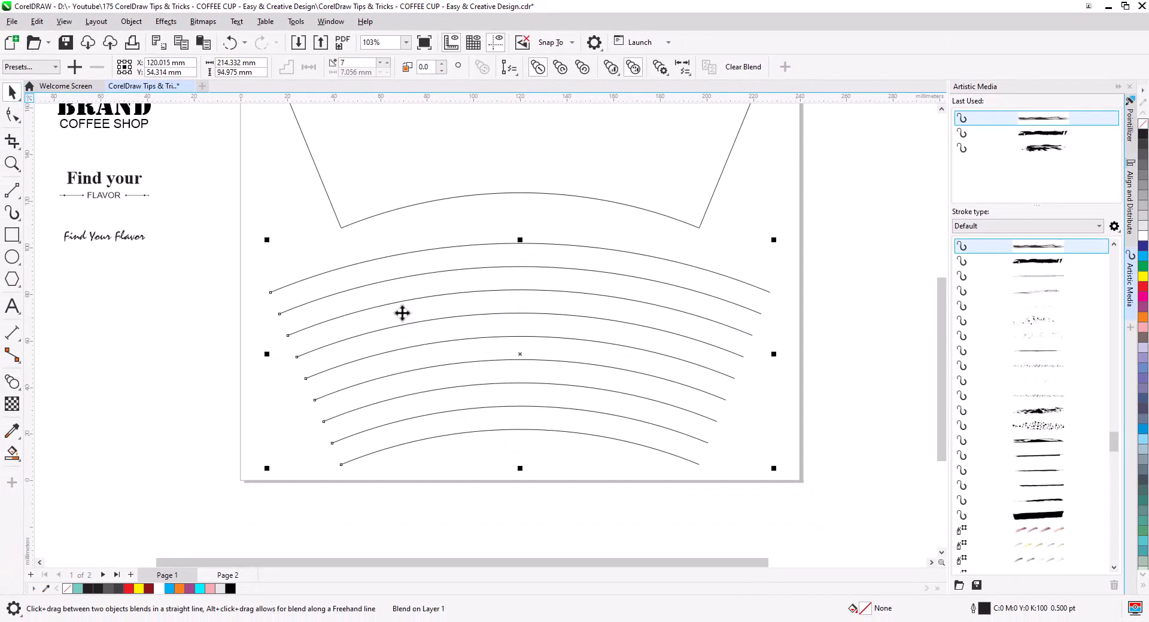
right_click(530, 339)
left_click(565, 347)
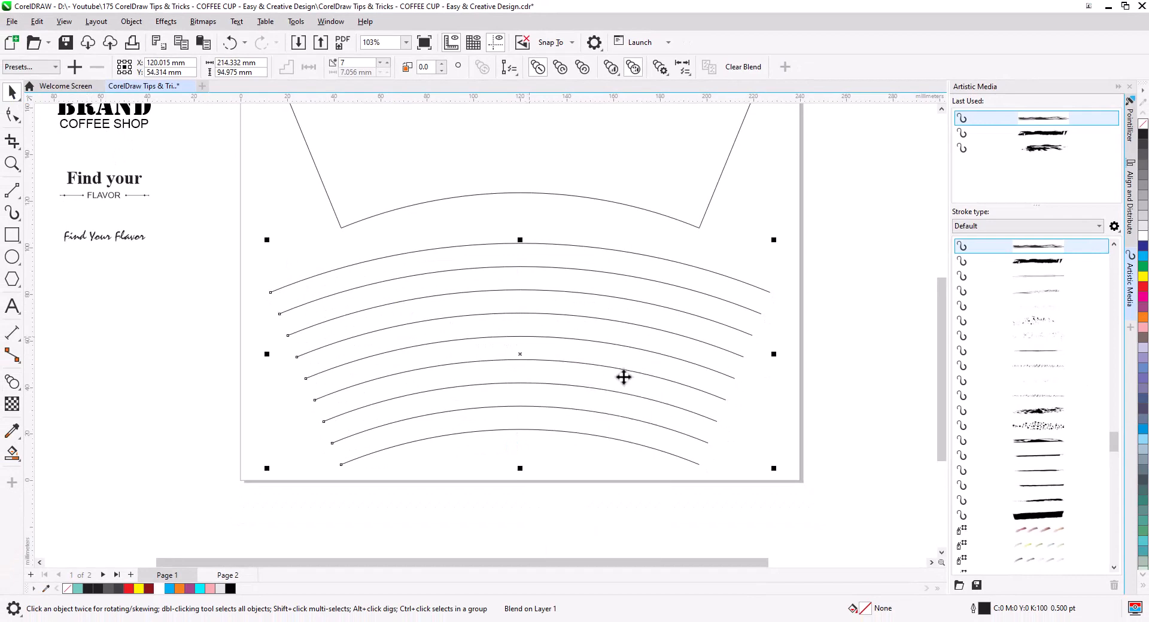
Step: Ungroup the seven intermediate arcs into separate curves and clear the selection
left_click(819, 405)
scroll(579, 286, "up", 2)
scroll(579, 322, "up", 1)
left_click_drag(604, 368, 601, 327)
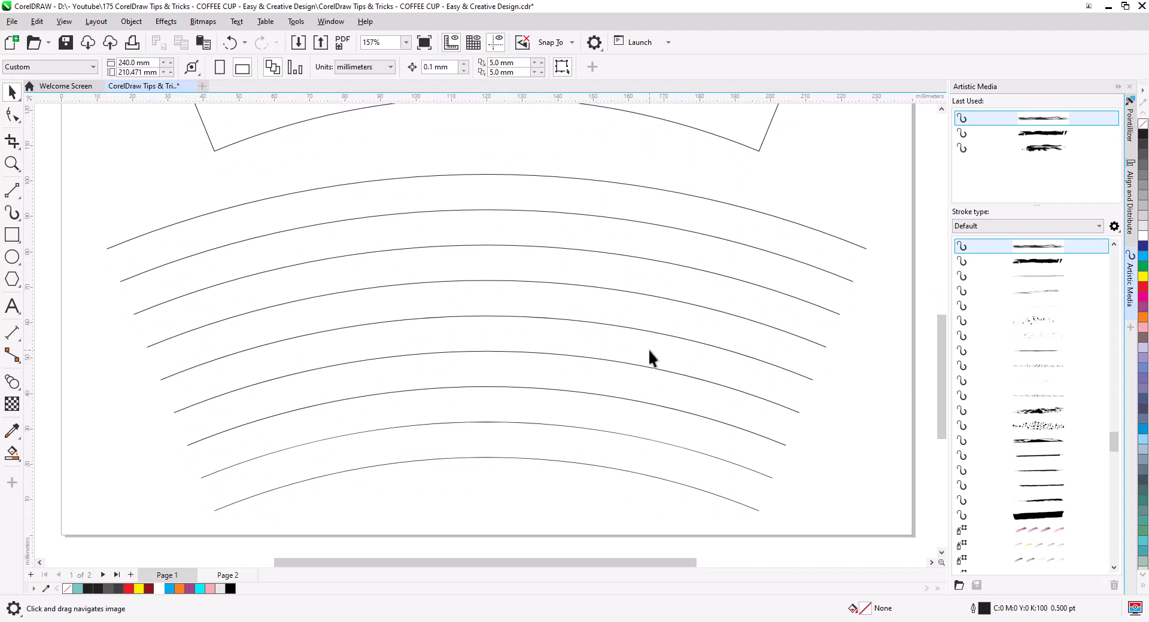
left_click(654, 224)
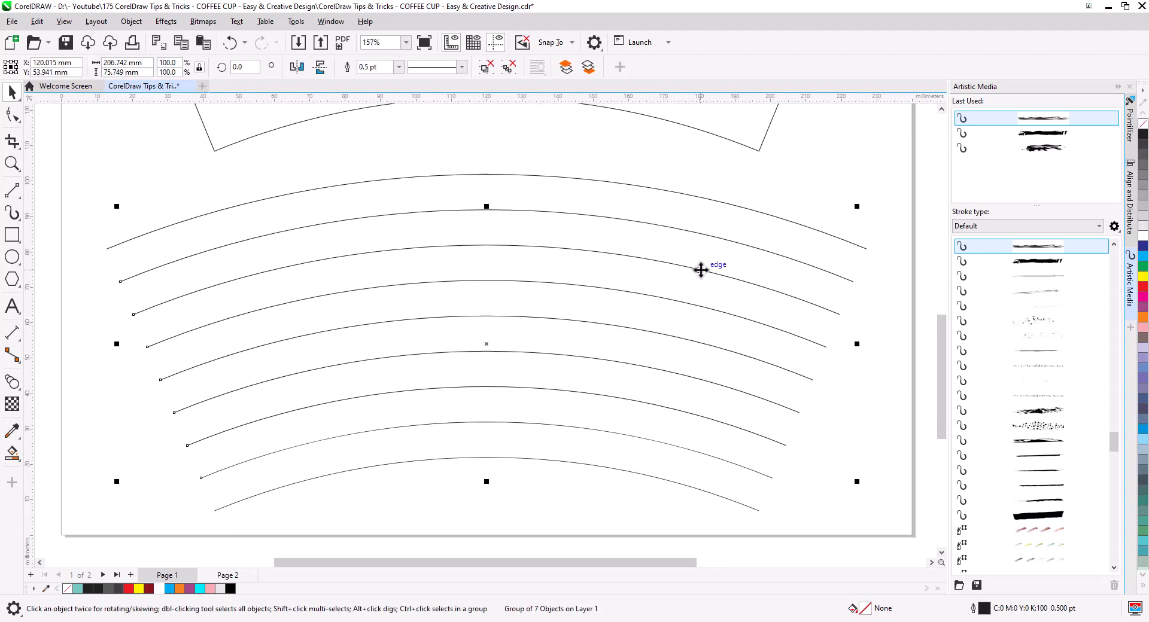
left_click(515, 70)
left_click(543, 139)
Step: Apply a thick, rough-edged Artistic Media texture stroke to the second arc from above and set its width to 20 mm
left_click(544, 211)
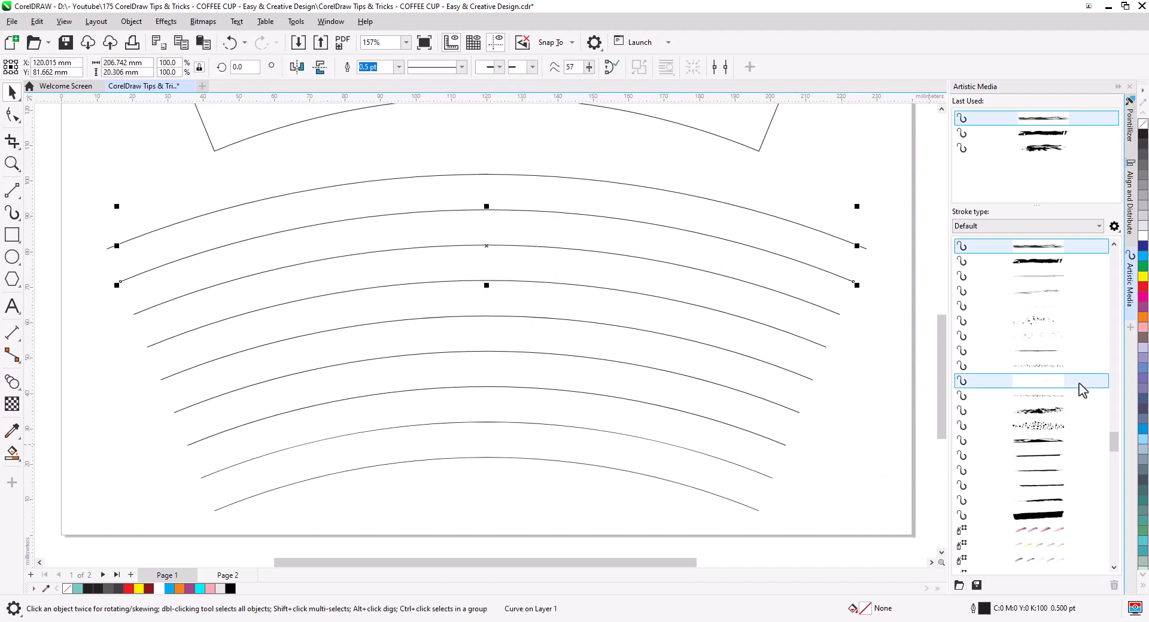
scroll(1076, 400, "up", 3)
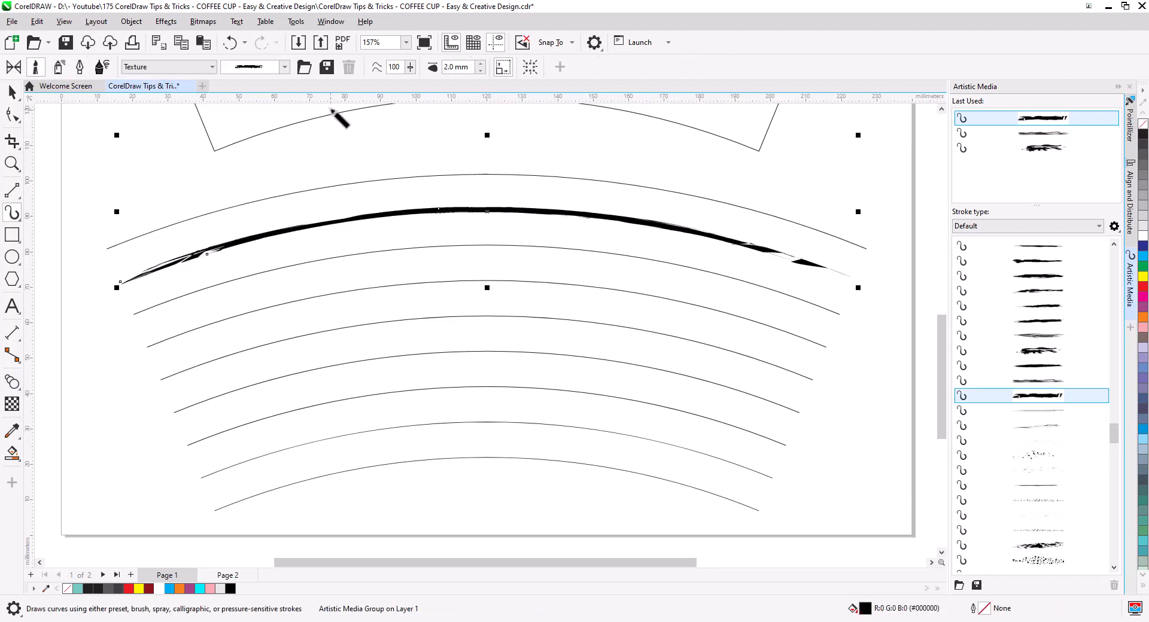
left_click(482, 64)
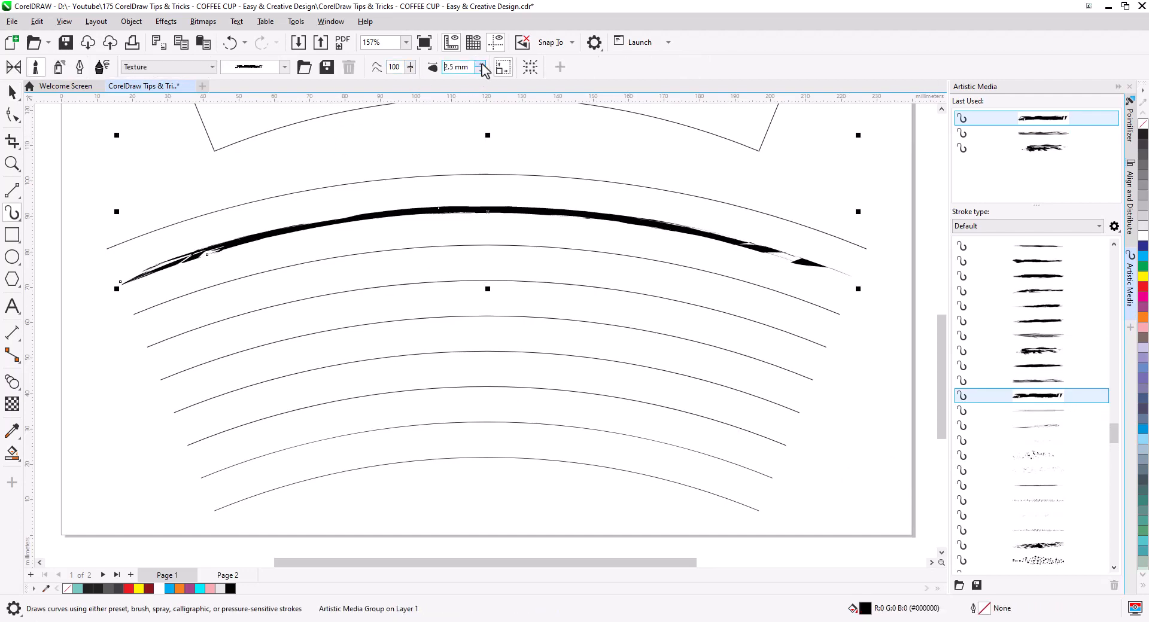
left_click(480, 63)
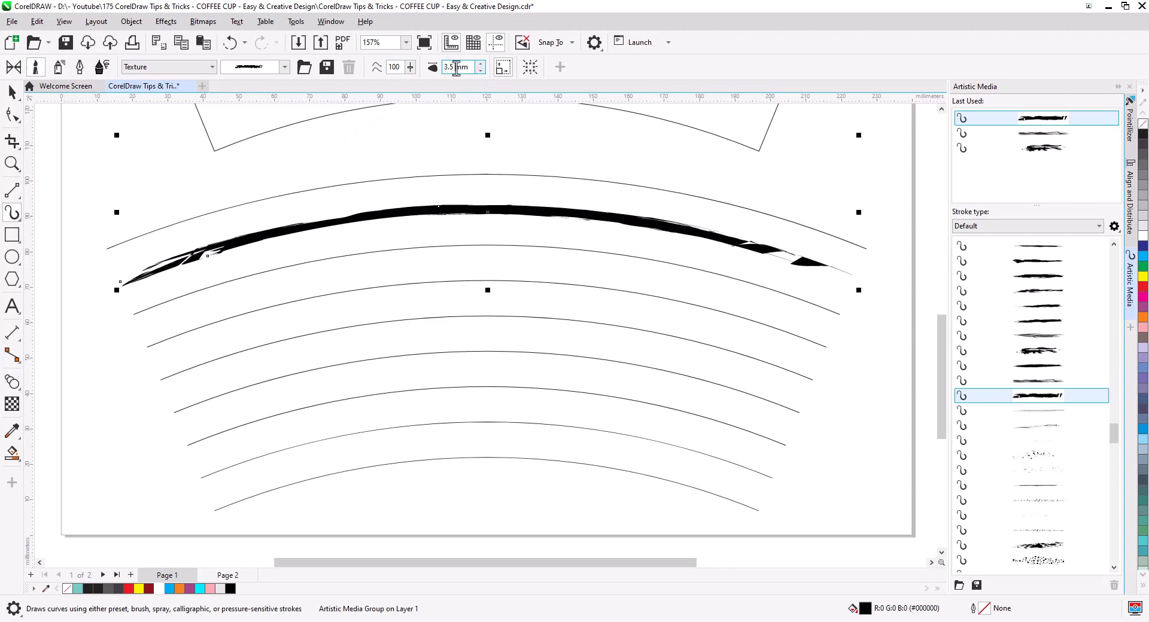
key("Return")
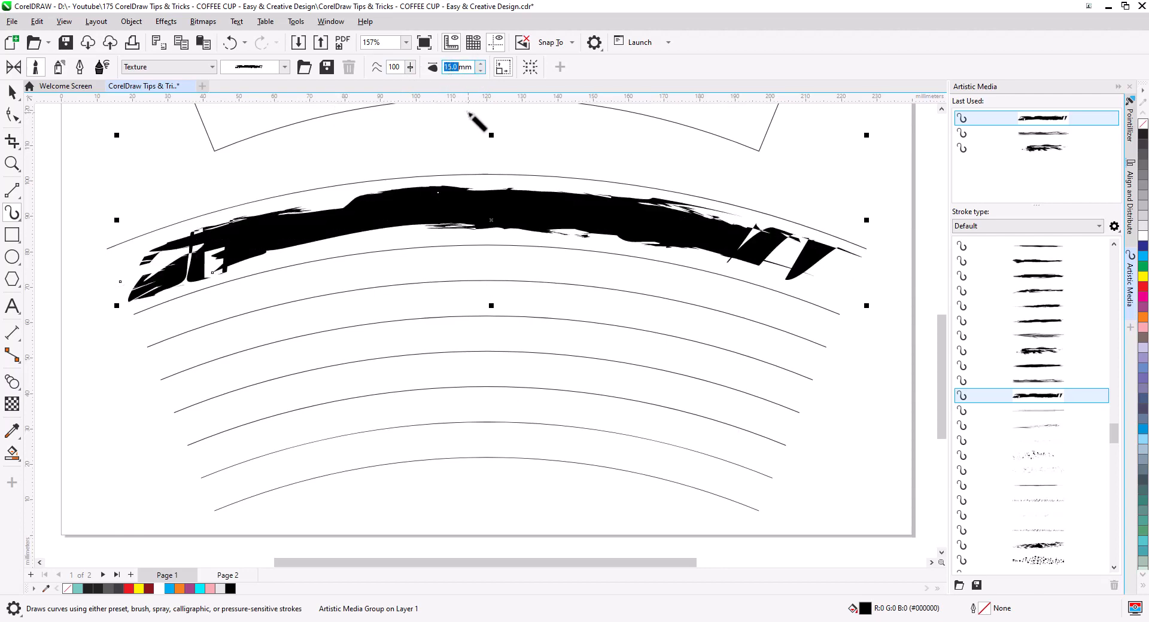
key("Return")
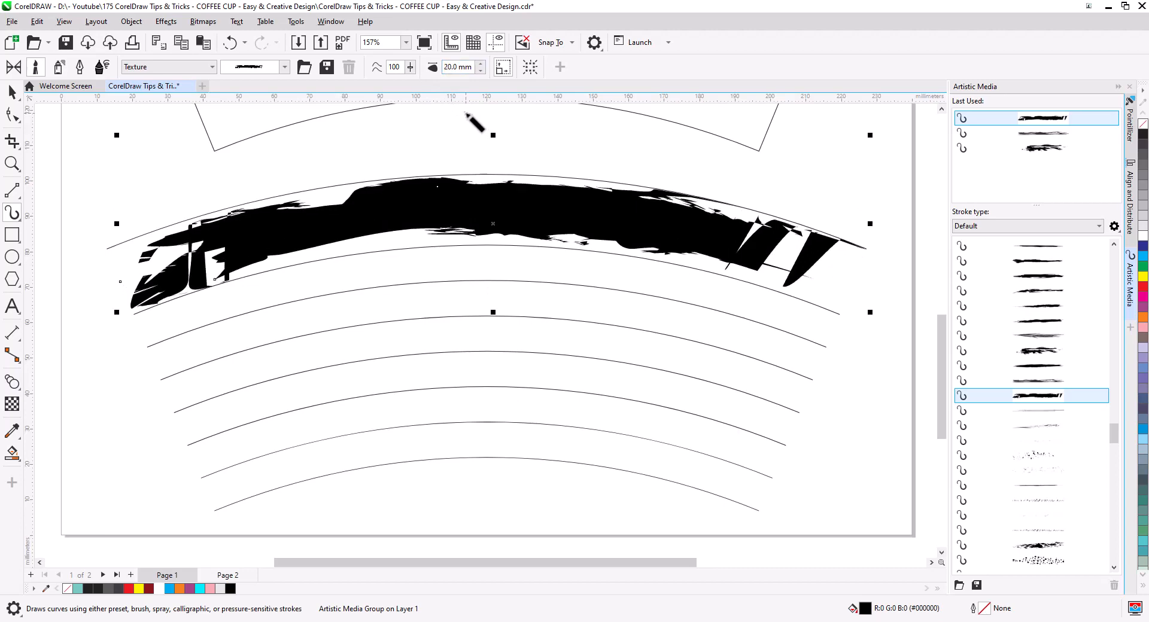
Step: Break the artistic media group apart and delete the leftover base curve under the brush stroke
left_click(13, 96)
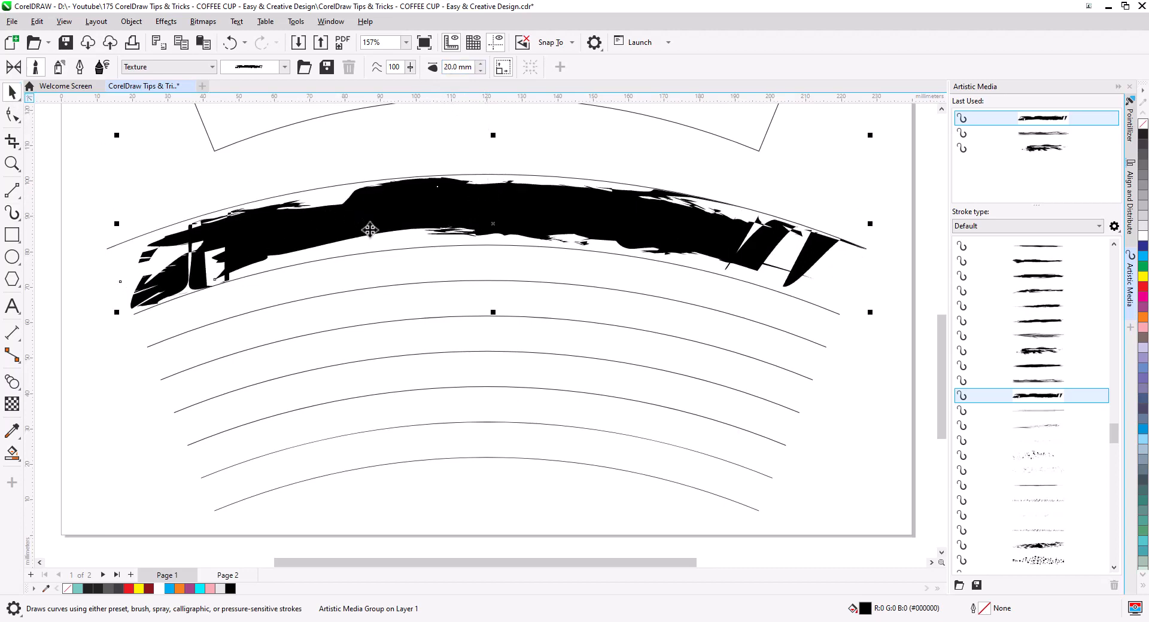
right_click(367, 229)
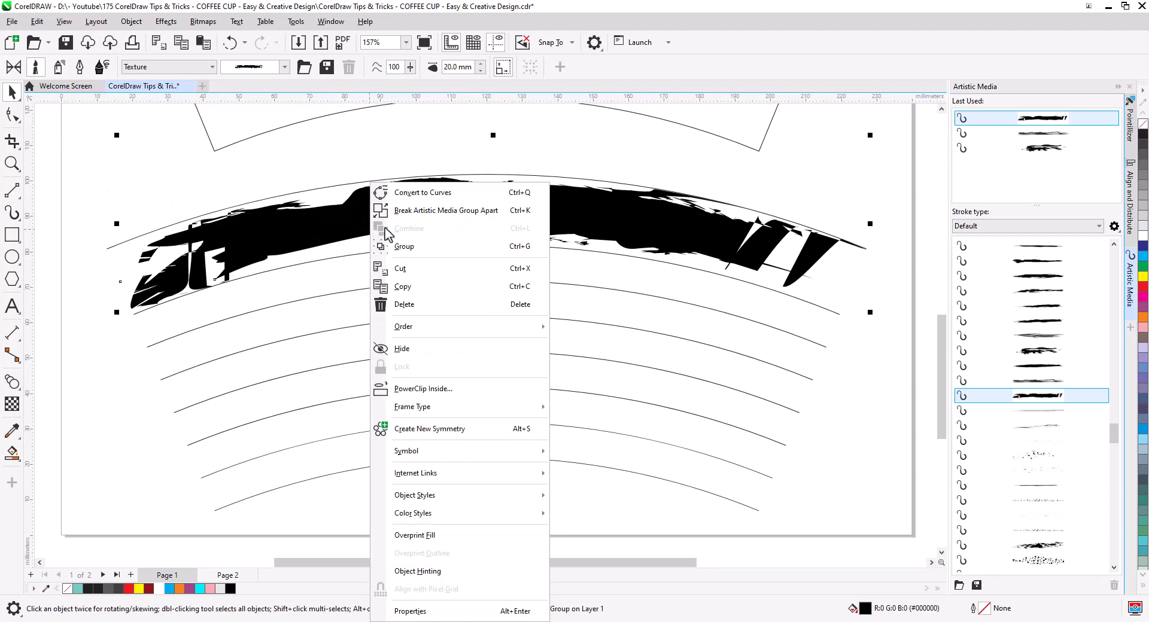
left_click(455, 210)
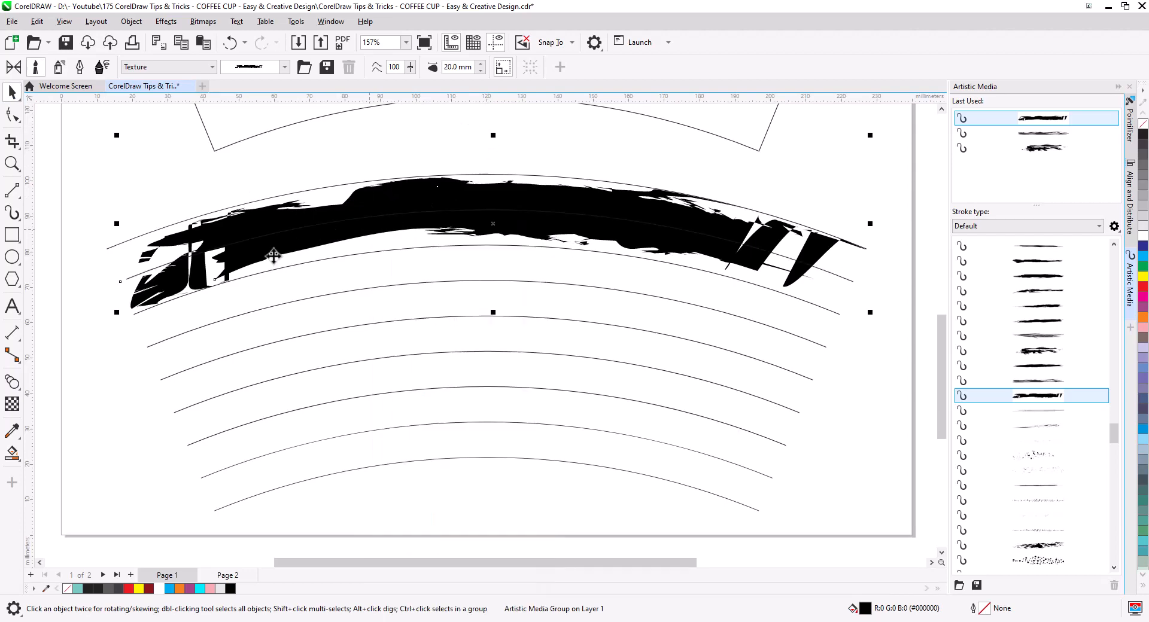
left_click(78, 310)
left_click(132, 278)
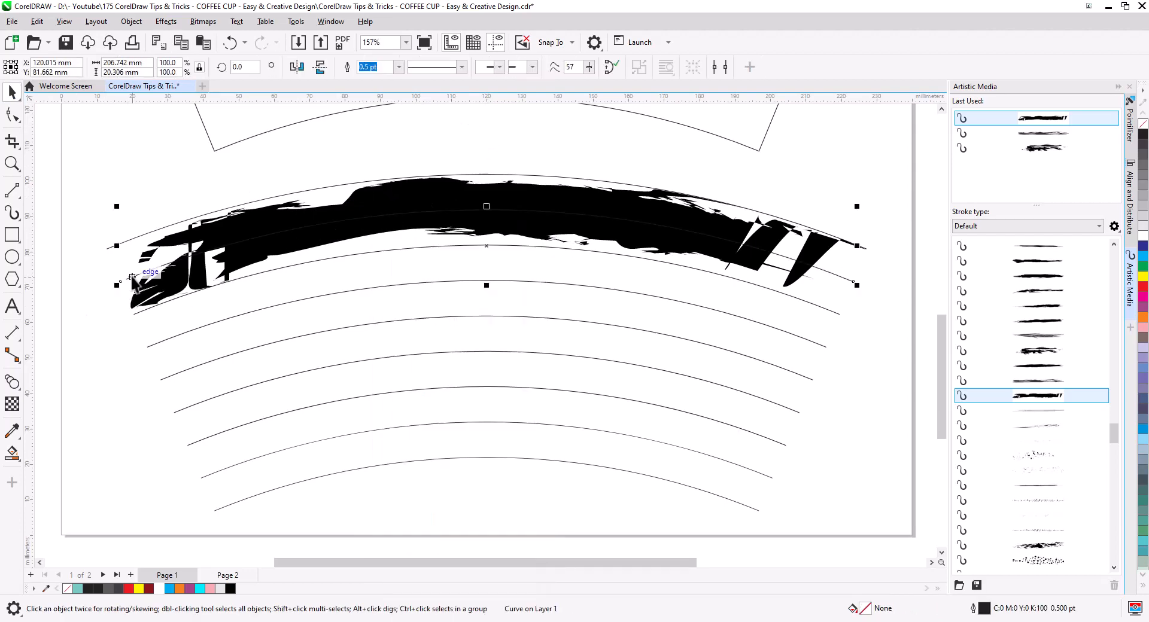
key("Delete")
Step: Move the black brush stroke and the arc directly beneath it slightly downward
left_click(297, 243)
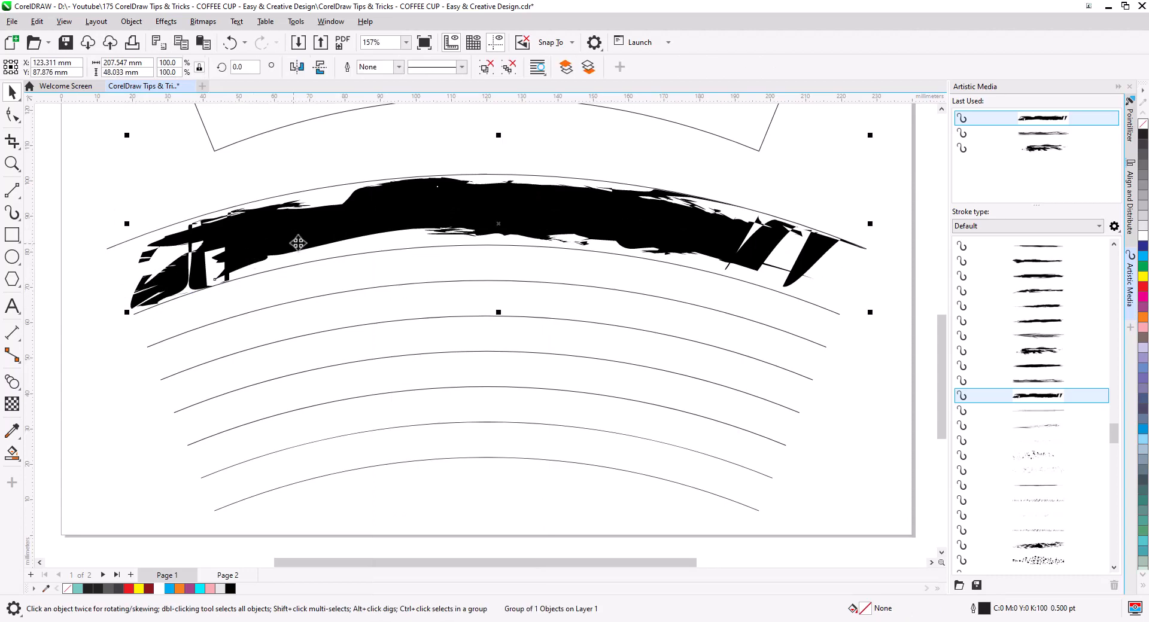
left_click(328, 256)
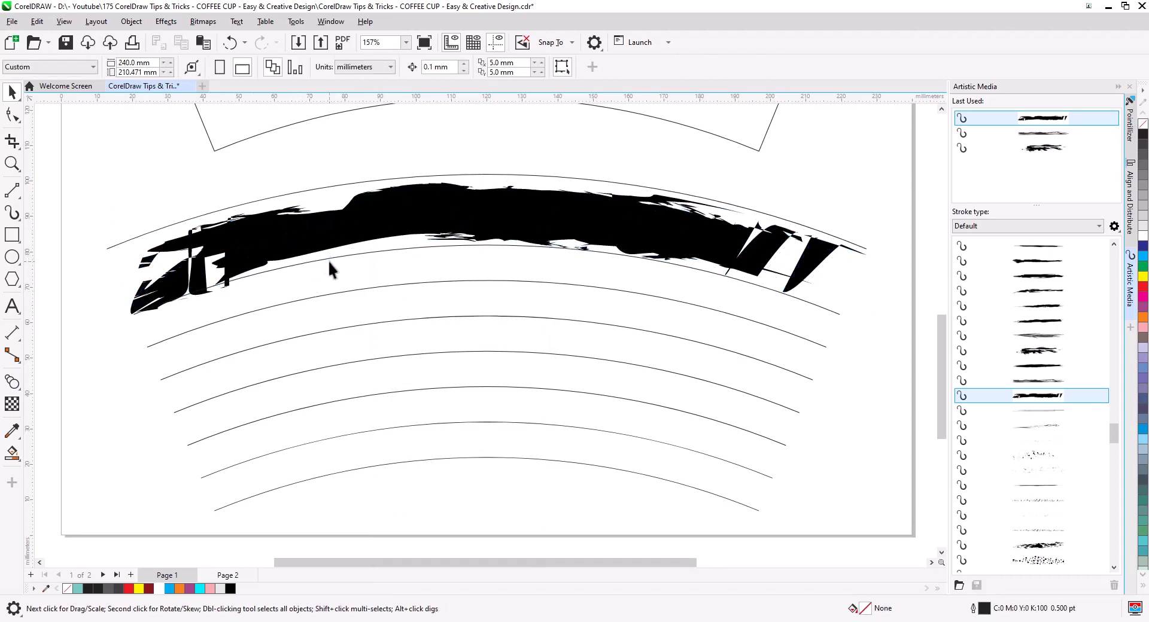
left_click(329, 257)
left_click(331, 265)
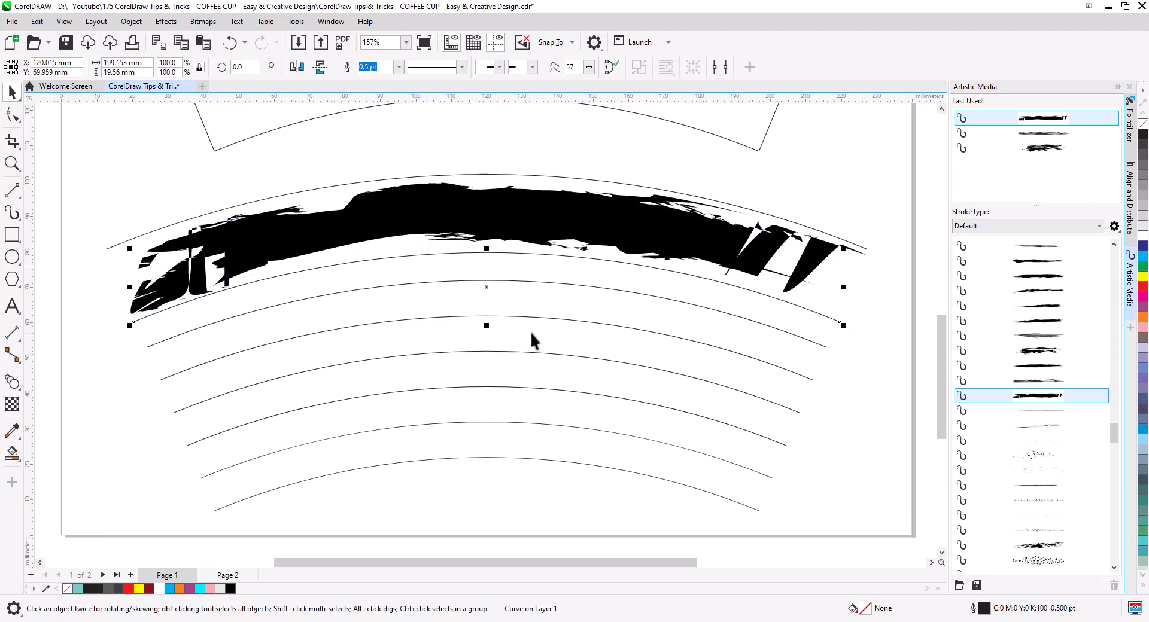
Step: Apply a thin streaky texture stroke to the selected arc below the thick black stroke, break it apart and delete its base curve
left_click(1048, 384)
right_click(414, 269)
left_click(464, 209)
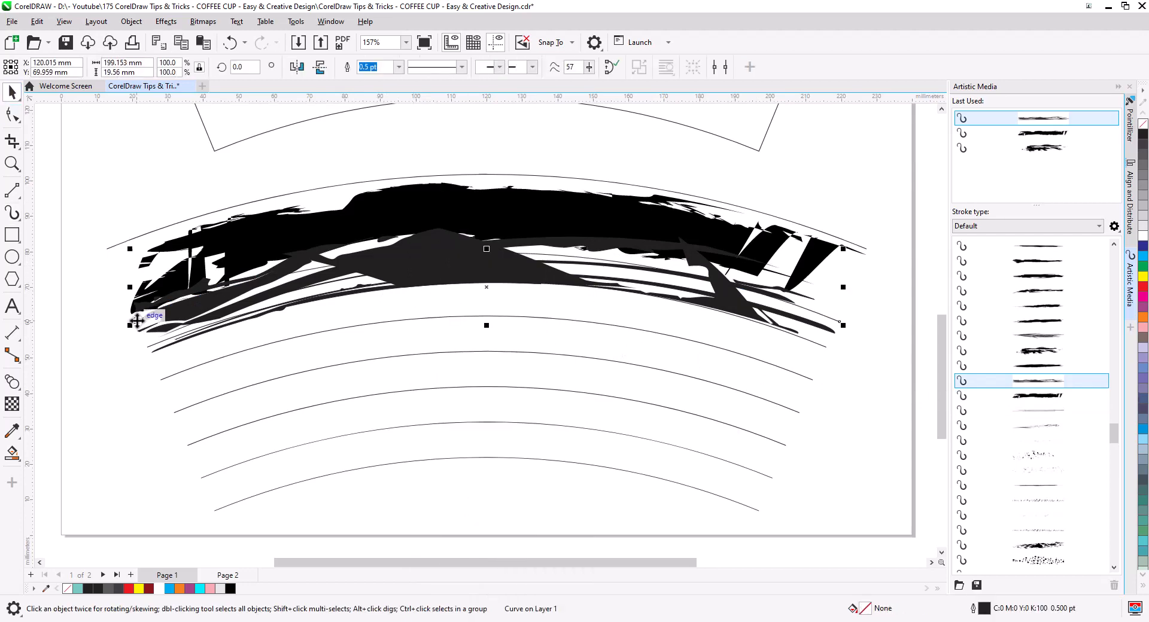
key("Delete")
Step: Apply the splintered texture stroke at 25 mm width to the next arc down, then break it apart and delete its base curve
left_click(794, 376)
left_click(1037, 351)
left_click_drag(475, 67, 399, 93)
type("25")
key("Return")
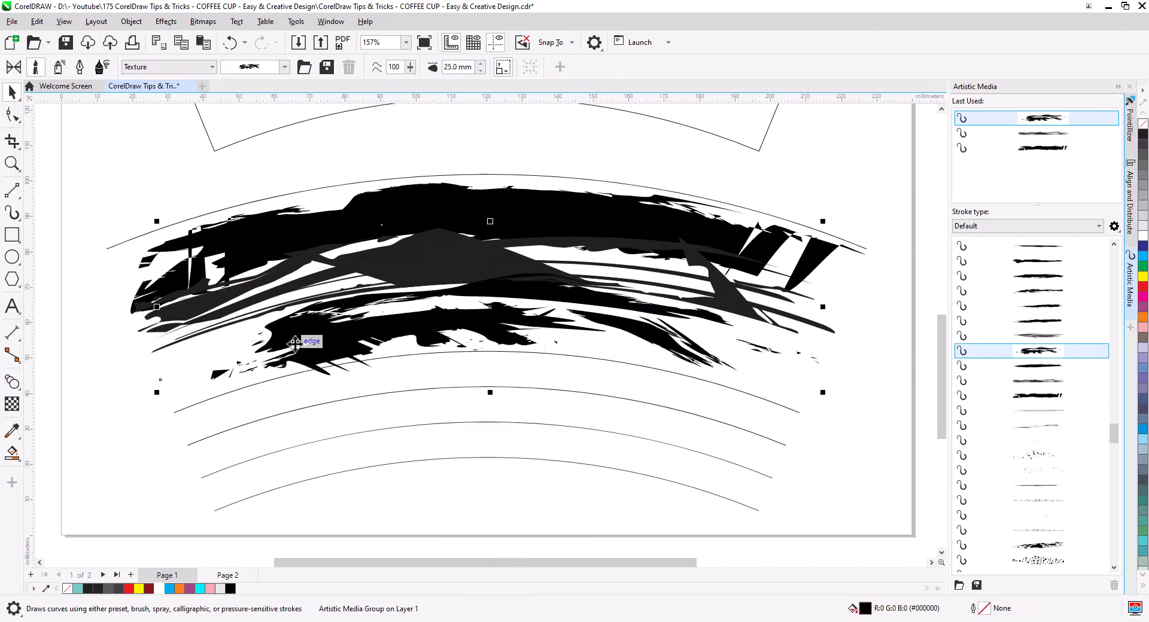
key("ctrl+k")
key("Delete")
Step: Shift the streaky and splintered strokes vertically so they overlap below the thick stroke
left_click_drag(335, 353, 335, 376)
left_click_drag(449, 263, 448, 273)
left_click_drag(506, 317, 506, 305)
Step: Apply the thin streaky texture stroke to the arc below the splintered stroke and break the artistic media group apart
left_click(766, 400)
left_click(1015, 383)
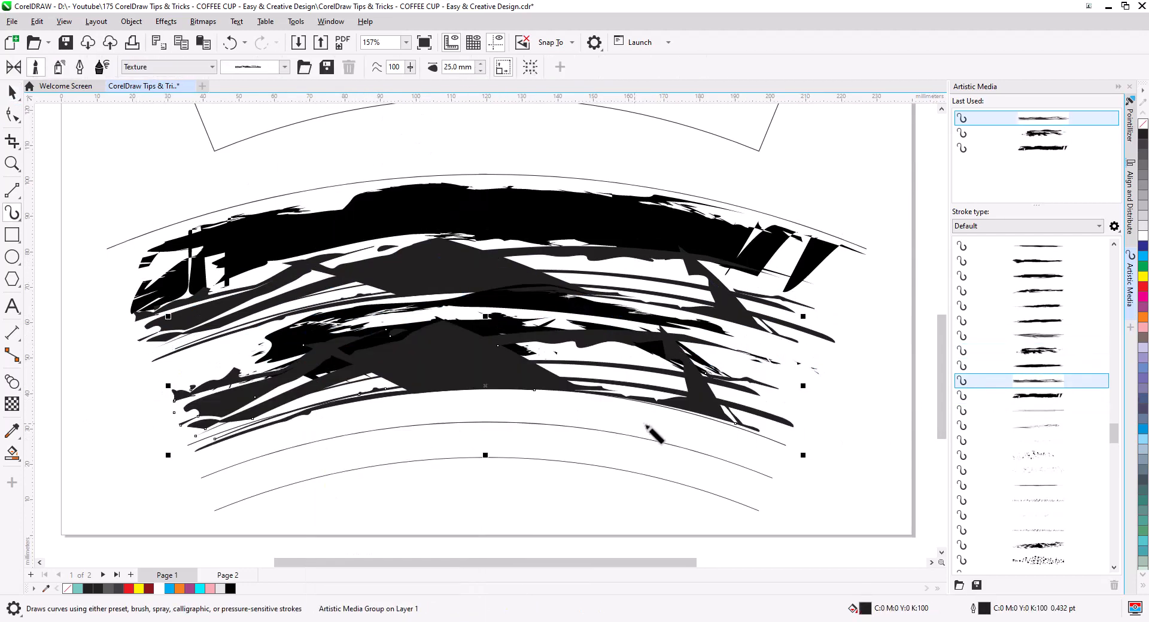
right_click(396, 371)
left_click(449, 209)
Step: Delete the base curve left under the lower streaky stroke and adjust the vertical spacing of the lower strokes
left_click(171, 416)
left_click(173, 413)
key("Delete")
left_click_drag(456, 372, 456, 390)
left_click_drag(464, 328, 457, 320)
Step: Apply the thick rough-edged texture stroke to the second-lowest arc and break the artistic media group apart
left_click(599, 430)
left_click(1031, 397)
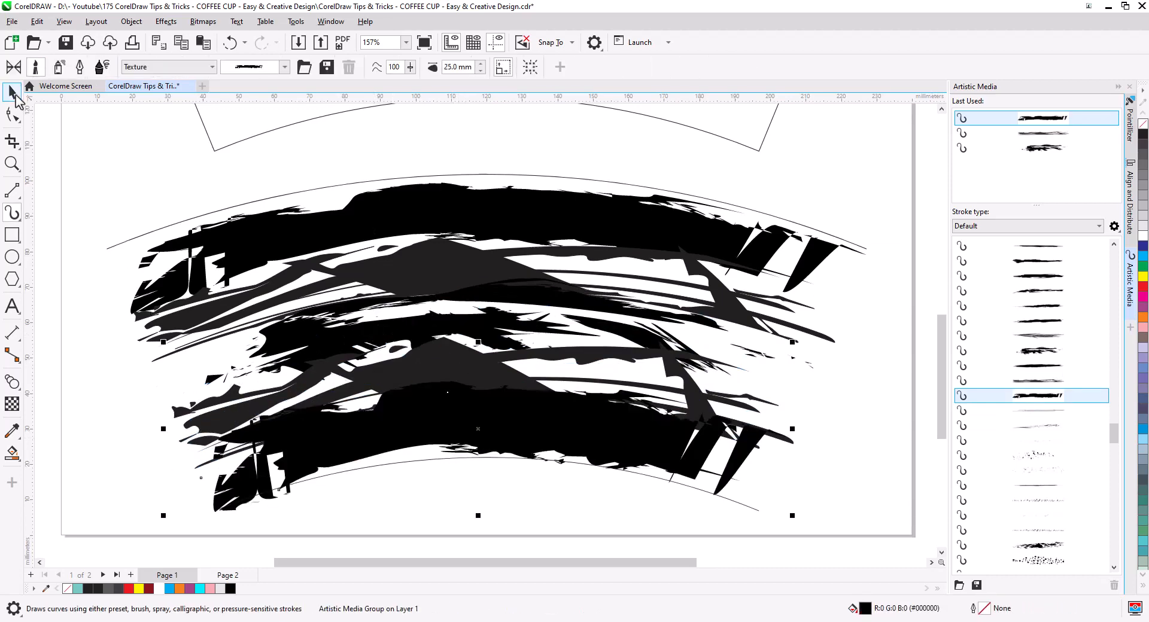
right_click(315, 450)
left_click(366, 37)
Step: Delete the remaining guide arcs beneath the lowest stroke and above the uppermost stroke
left_click(332, 474)
key("Delete")
left_click(859, 246)
key("Delete")
Step: Add a horizontal black-to-white fountain fill across the uppermost brush stroke with the Interactive Fill tool
left_click(687, 224)
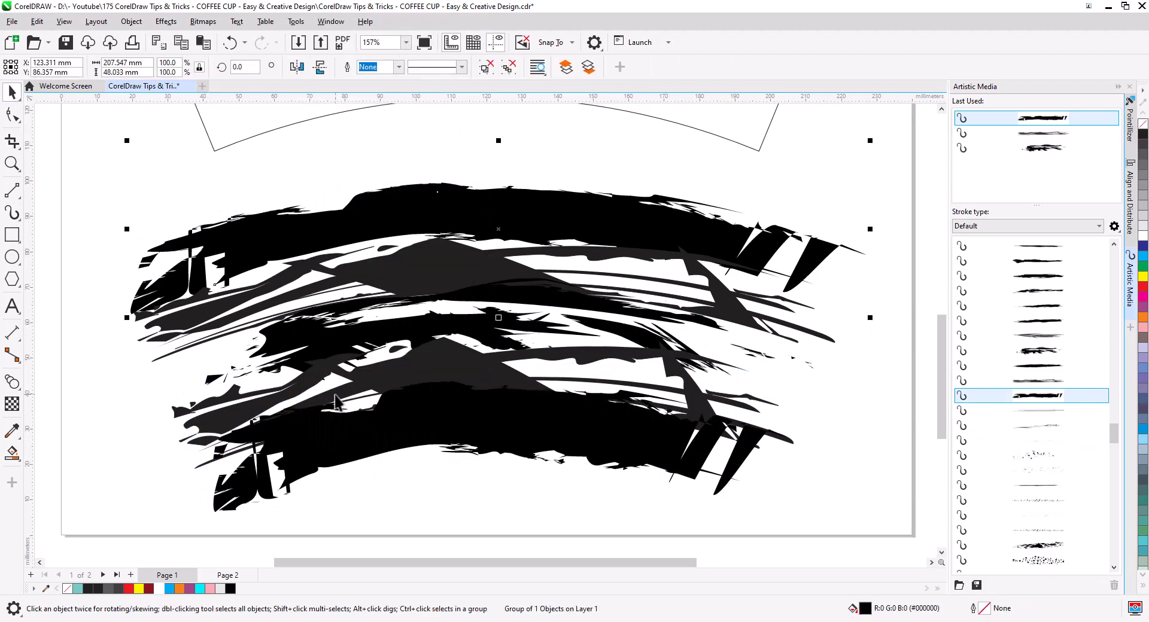
left_click(12, 454)
left_click(57, 453)
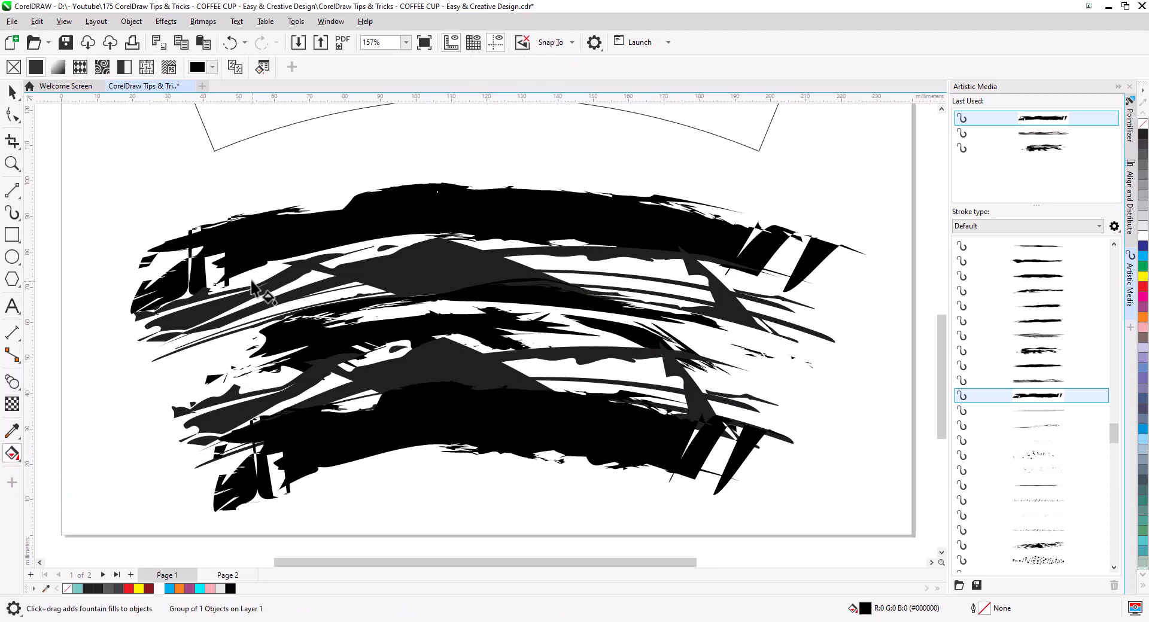
left_click_drag(217, 254, 706, 230)
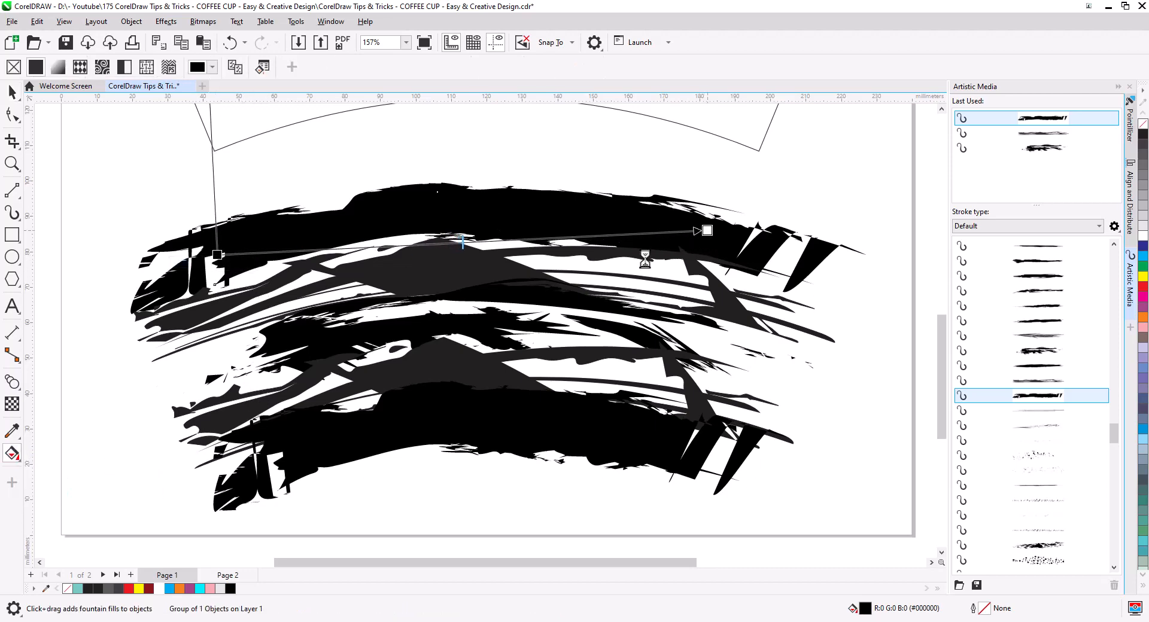
Step: Add left-to-right fountain fills to the three middle brush strokes
left_click(426, 283)
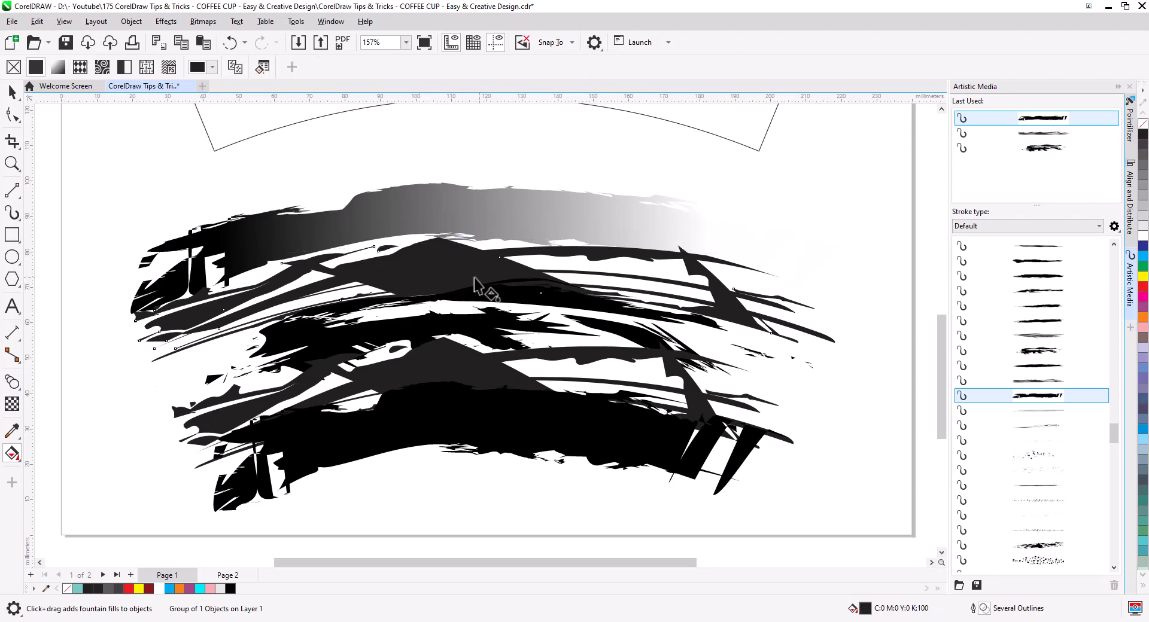
left_click_drag(232, 295, 675, 272)
left_click(304, 340)
left_click_drag(298, 337, 564, 323)
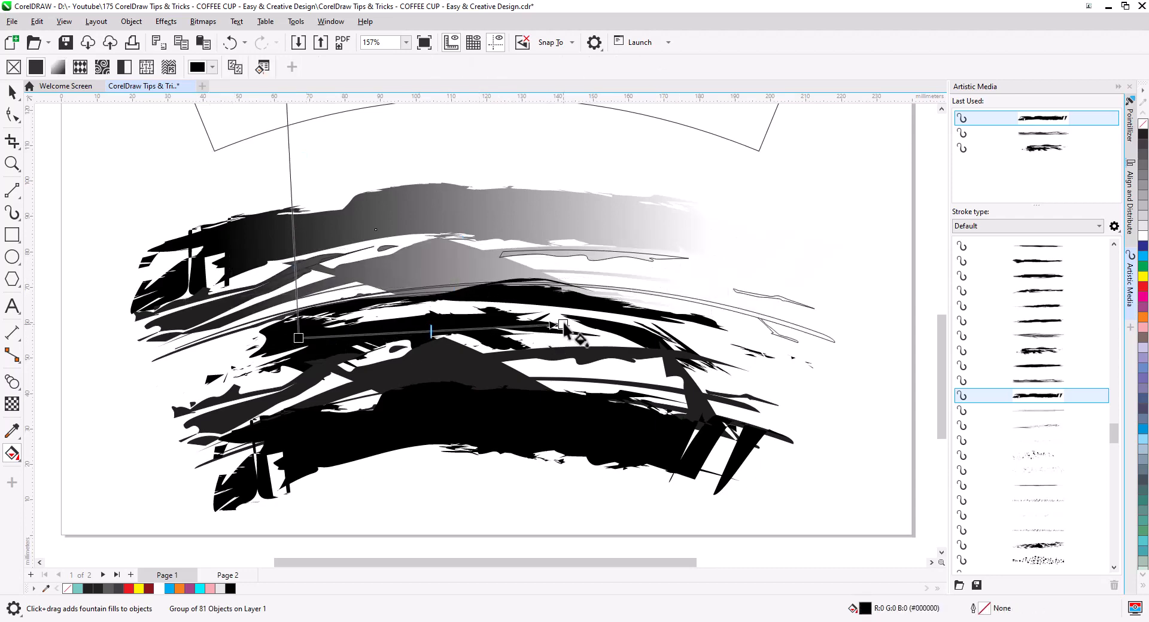
left_click(443, 369)
left_click_drag(214, 410, 695, 382)
Step: Give the lowest brush stroke a fountain fill running from sky blue through yellow to red
left_click(552, 428)
left_click_drag(248, 475, 732, 466)
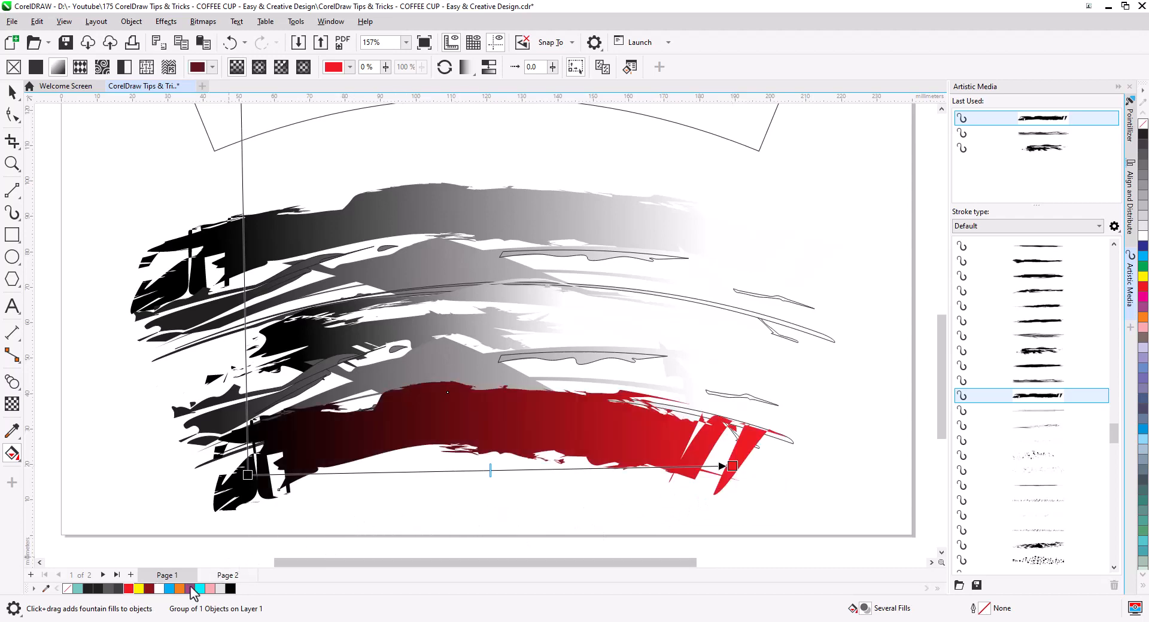
left_click_drag(139, 590, 500, 473)
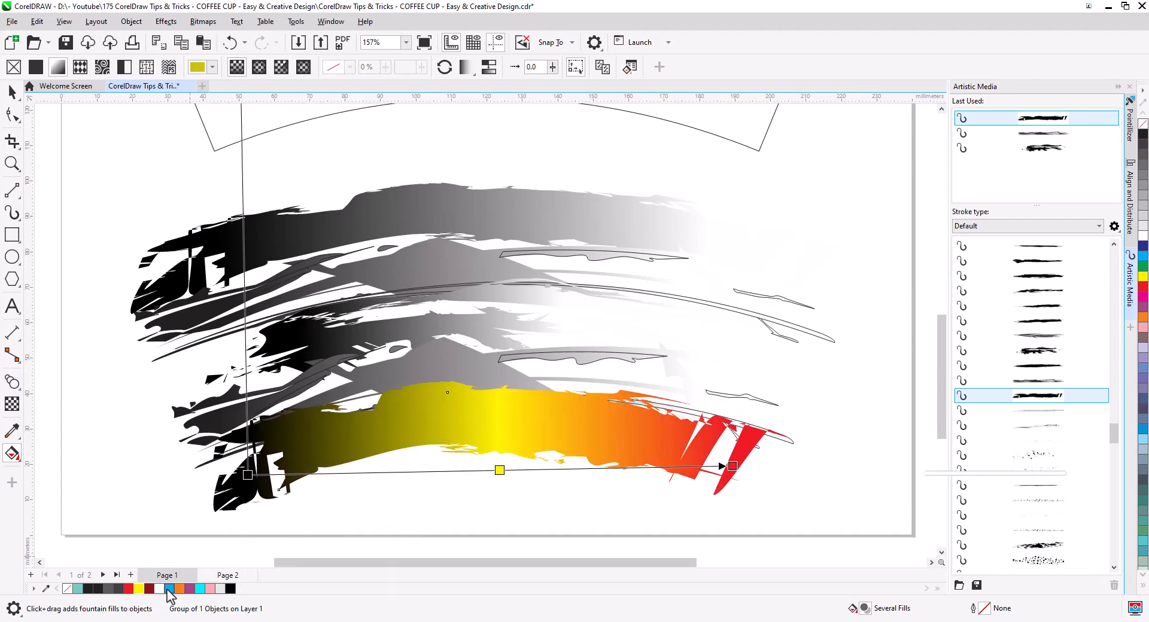
left_click_drag(170, 588, 261, 476)
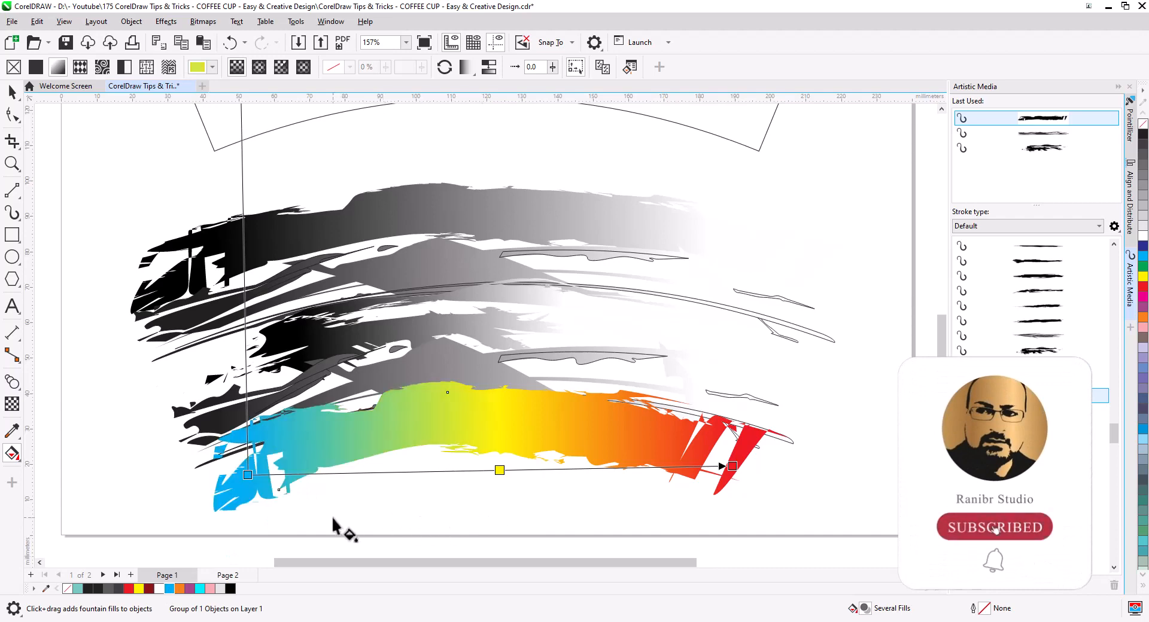
Step: Colour the fourth stroke's fountain fill from red through orange to cyan
left_click(207, 432)
left_click_drag(207, 429, 214, 410)
left_click_drag(179, 588, 449, 397)
mouse_move(200, 588)
left_mouse_down()
mouse_move(506, 495)
mouse_move(694, 383)
left_mouse_up()
Step: Recolour the third stroke's fountain fill yellow, red and blue, and the second stroke's red, cyan and dark red
left_click(302, 341)
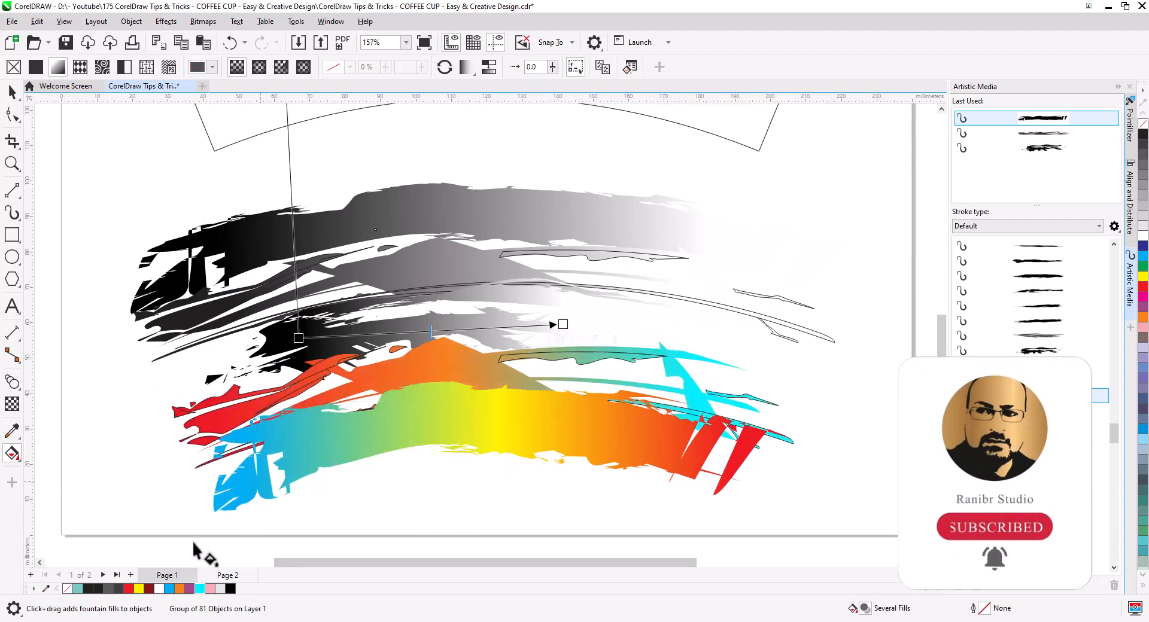
mouse_move(139, 588)
left_mouse_down()
mouse_move(299, 338)
mouse_move(710, 328)
mouse_move(478, 333)
mouse_move(232, 296)
mouse_move(675, 272)
left_mouse_up()
left_click(456, 274)
left_click_drag(477, 283, 496, 282)
Step: Recolour the uppermost stroke's fountain fill from orange through cyan and yellow to red
left_click(496, 233)
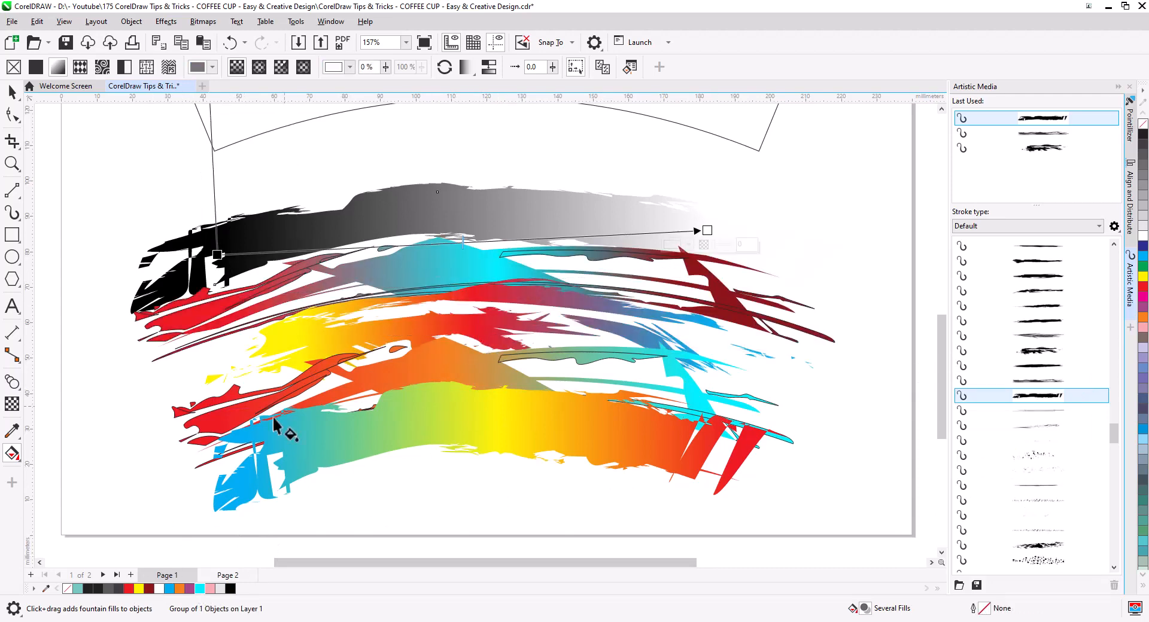
mouse_move(129, 588)
left_mouse_down()
mouse_move(706, 230)
mouse_move(541, 239)
left_mouse_up()
left_click_drag(199, 588, 393, 246)
mouse_move(179, 588)
left_mouse_down()
mouse_move(229, 287)
mouse_move(218, 255)
left_mouse_up()
Step: Select all the brush strokes and remove their outlines
key("space")
scroll(456, 457, "down", 1)
left_click_drag(179, 526, 862, 239)
right_click(1142, 124)
Step: Duplicate the yellow-red-blue middle stroke and mirror the copy horizontally
left_click(487, 366)
left_click_drag(489, 366, 453, 345)
right_click(452, 345)
left_click(297, 67)
Step: Send the mirrored copy behind the other strokes and position it over the right part of the middle band
left_click_drag(560, 359, 610, 400)
key("shift+Page_Down")
left_click_drag(335, 371, 299, 361)
left_click_drag(612, 423, 641, 405)
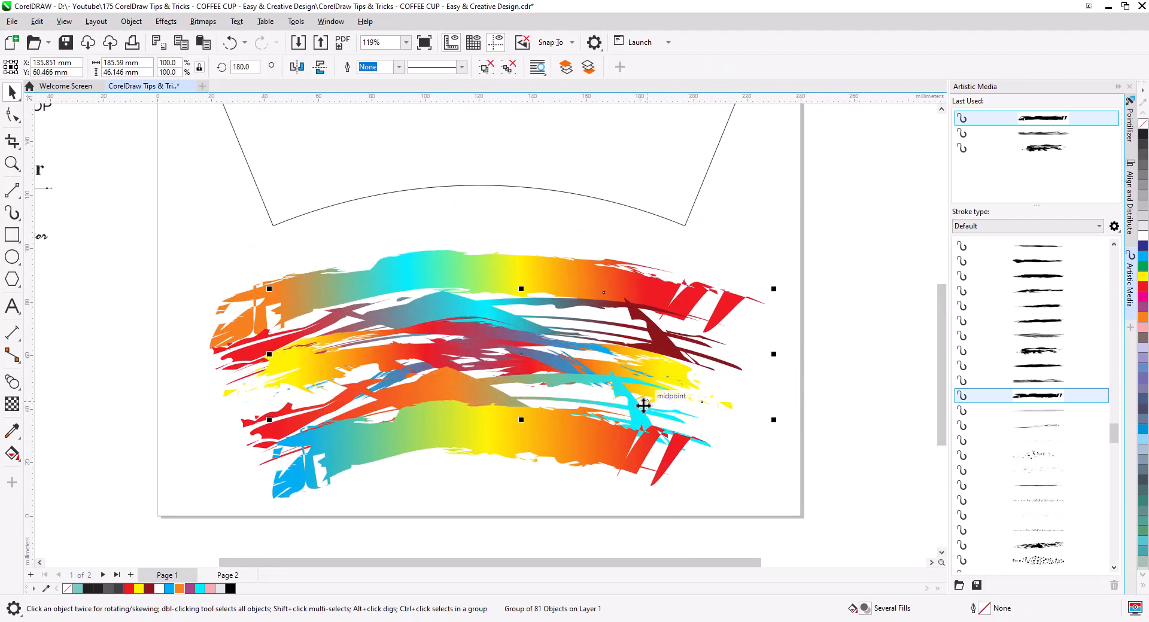
Step: Fine-tune the vertical placement of the individual strokes so the colour bands sit closer together
left_click_drag(509, 432, 505, 427)
key("Escape")
left_click(478, 282)
left_click_drag(487, 352, 487, 377)
left_click_drag(500, 432, 500, 422)
Step: Select all the strokes, move them up onto the cup template outline and resize them to cover it
left_click_drag(825, 500, 140, 234)
scroll(419, 359, "up", 3)
mouse_move(407, 502)
left_mouse_down()
mouse_move(423, 226)
mouse_move(390, 244)
left_mouse_up()
left_click_drag(511, 337, 531, 341)
left_click_drag(518, 473, 511, 180)
left_click_drag(748, 270, 798, 284)
Step: Extend the lowest stroke toward the template's right edge and move the red-orange-cyan stroke down over it
left_click(663, 353)
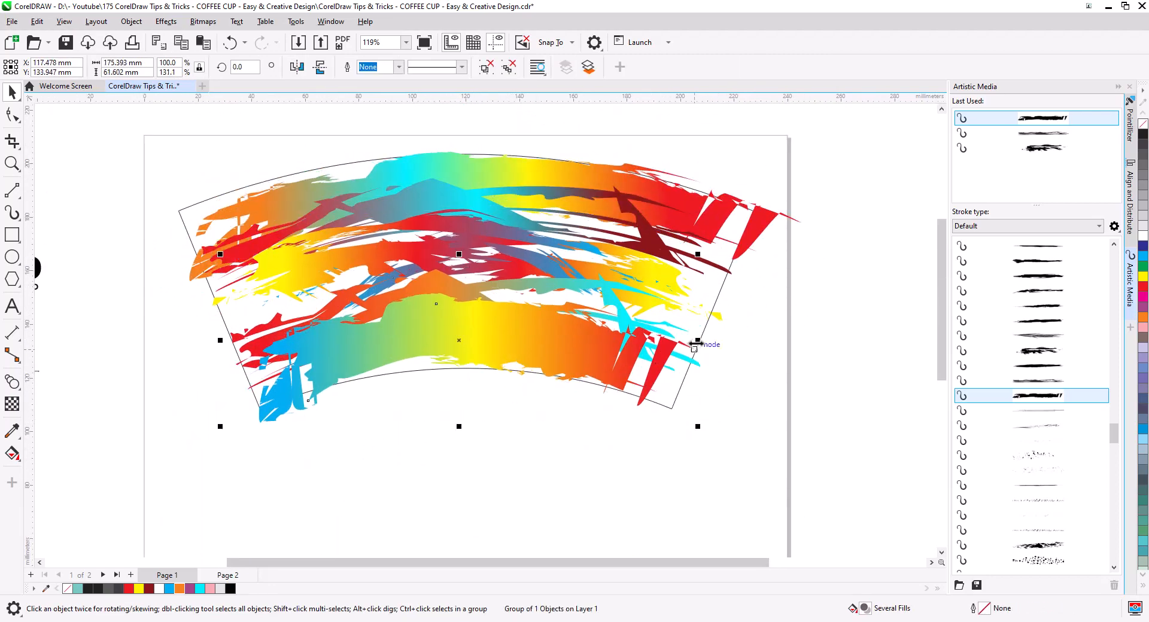
mouse_move(696, 341)
left_mouse_down()
mouse_move(744, 341)
mouse_move(704, 363)
left_mouse_up()
left_click(463, 292)
left_click_drag(464, 292, 463, 320)
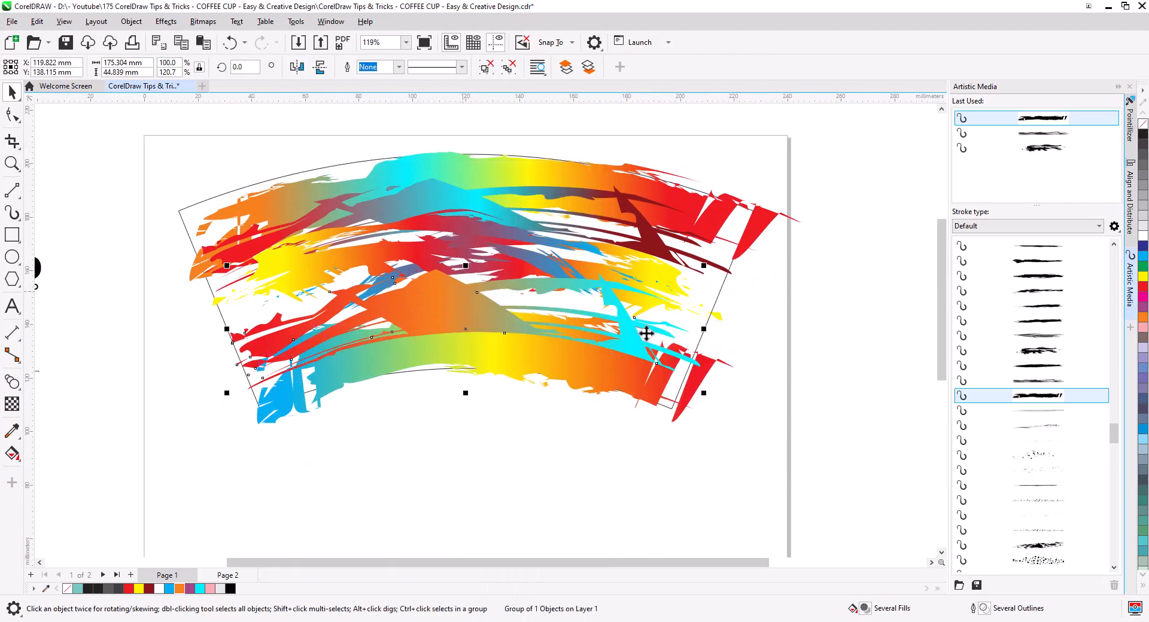
Step: Give the red-orange-cyan stroke a black outline
left_click(567, 477)
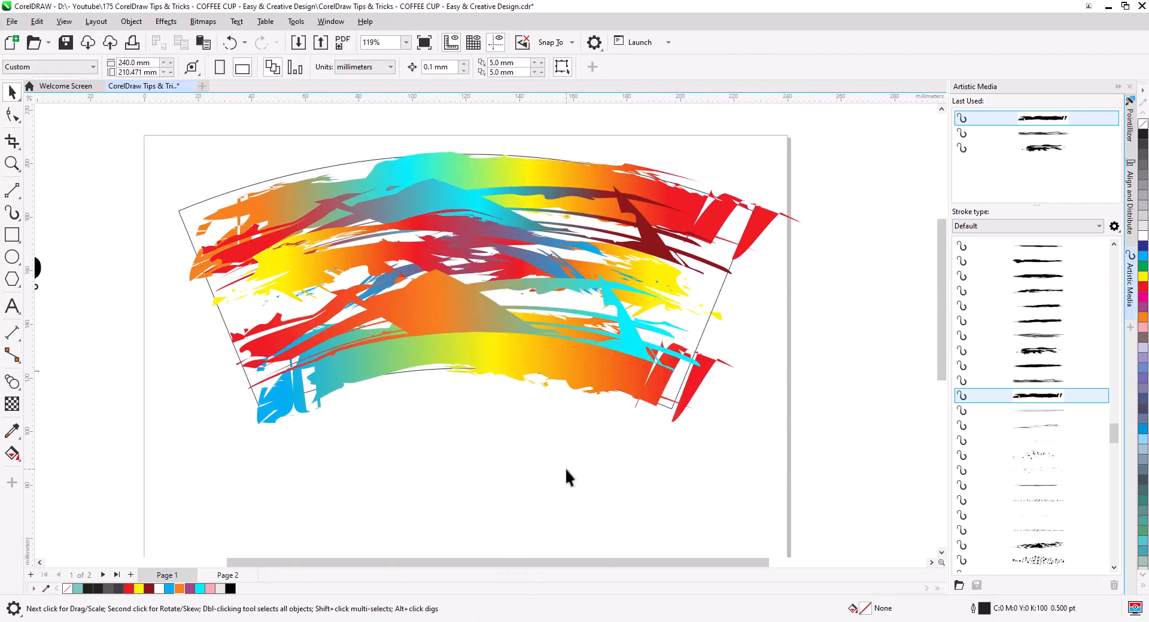
left_click(453, 292)
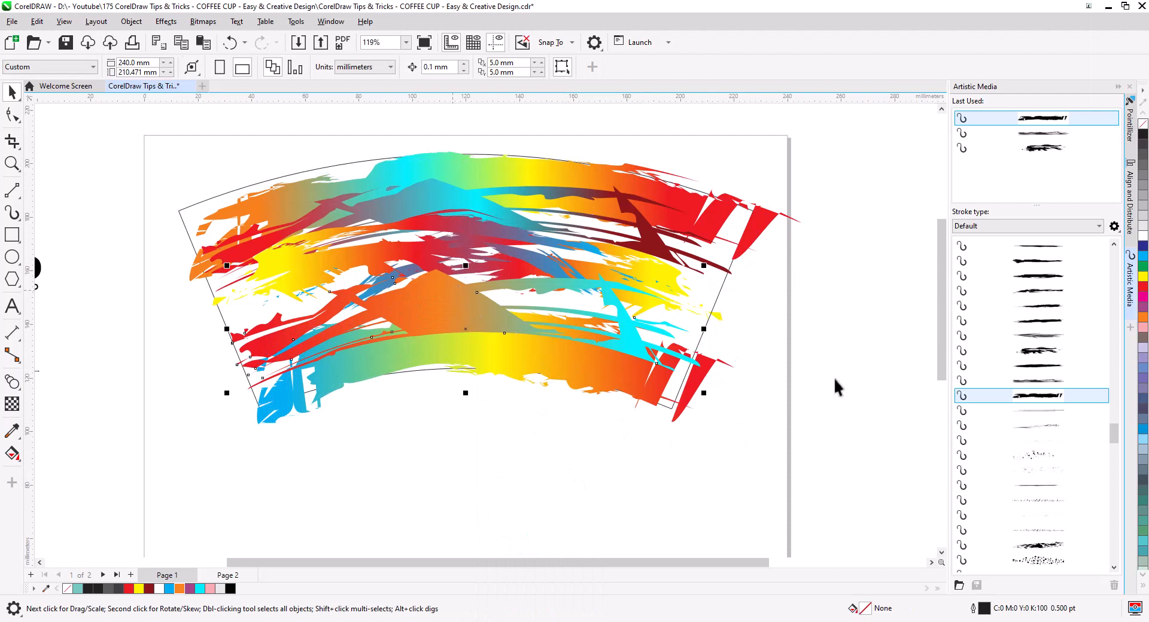
right_click(1141, 135)
left_click(736, 442)
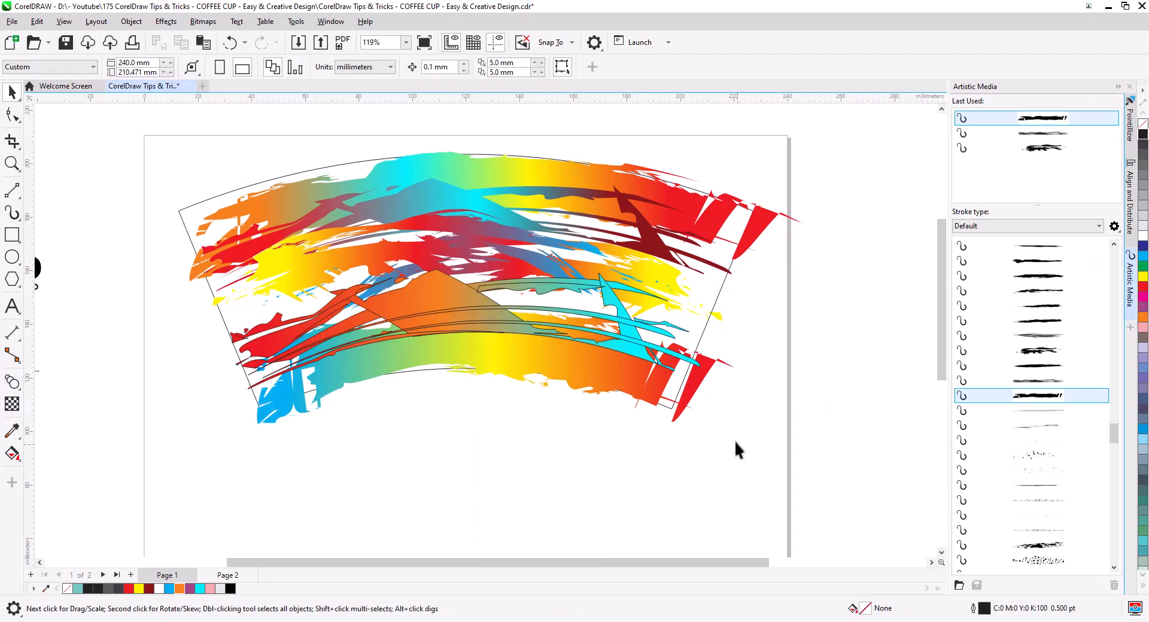
Step: Give the yellow-red-blue middle stroke and the red-cyan-dark red upper stroke black outlines
left_click(470, 227)
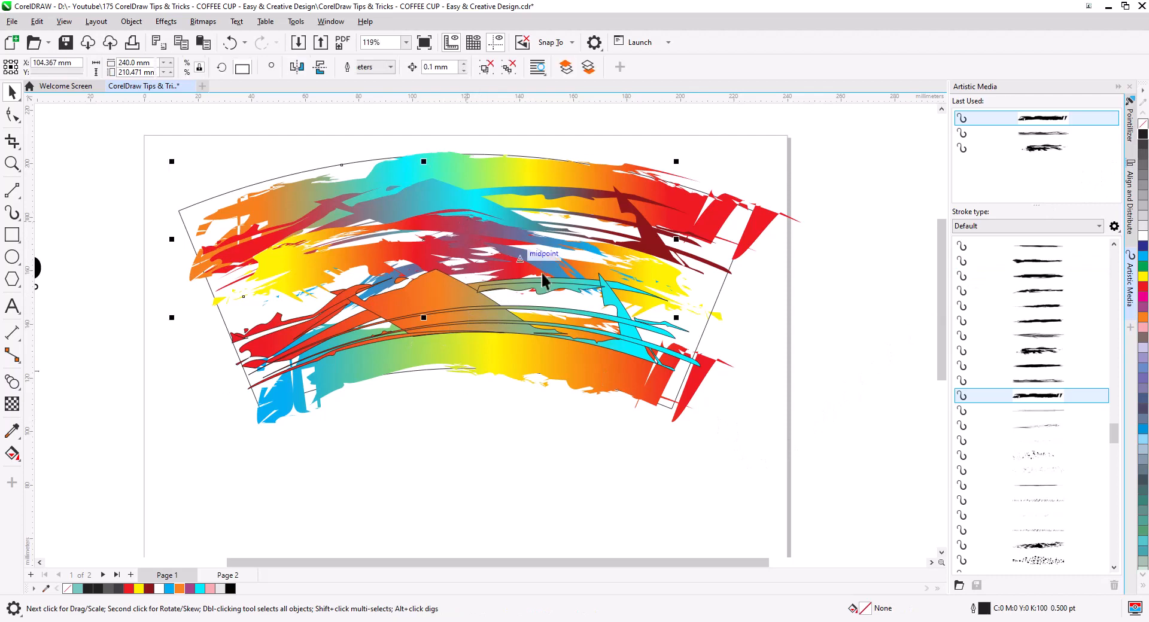
right_click(1142, 135)
left_click(788, 417)
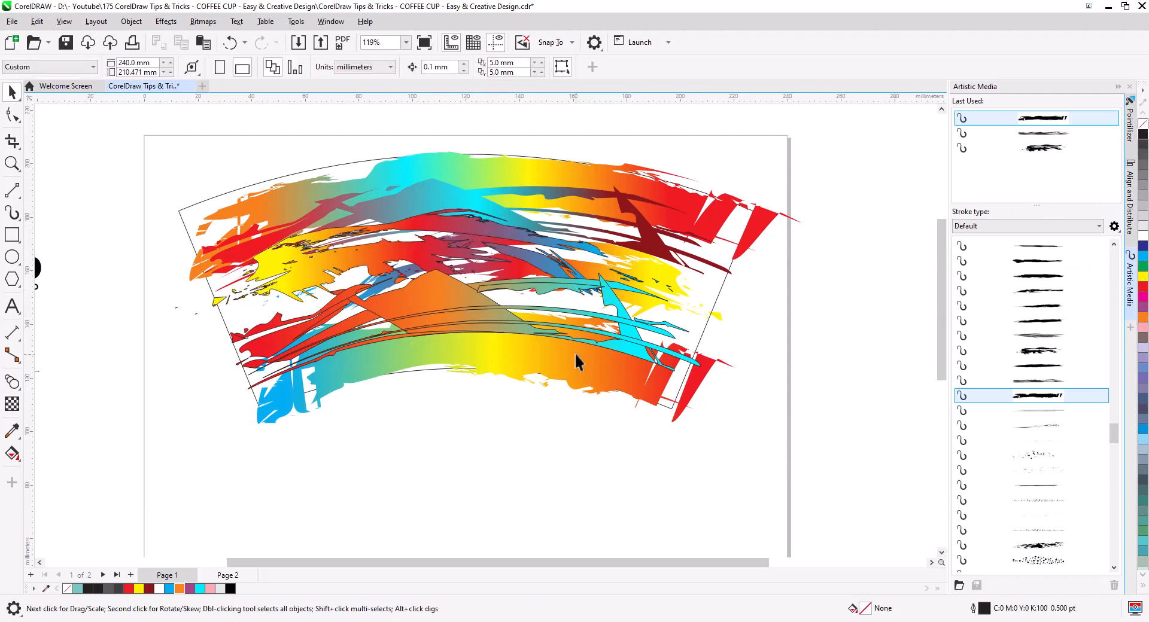
left_click(477, 192)
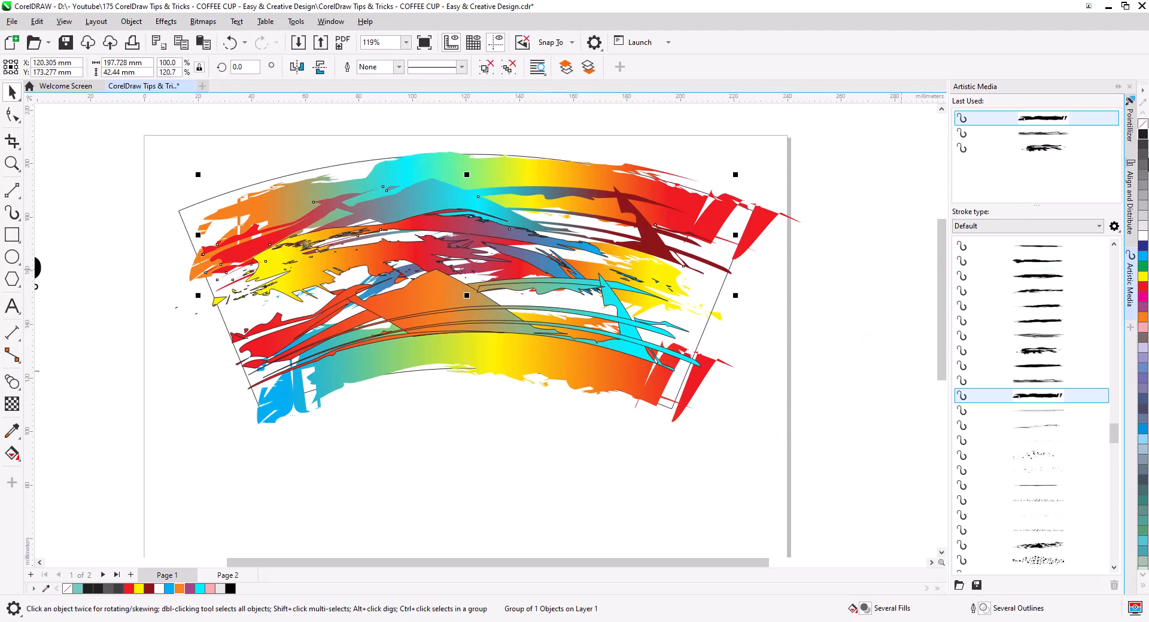
right_click(1143, 135)
left_click(787, 450)
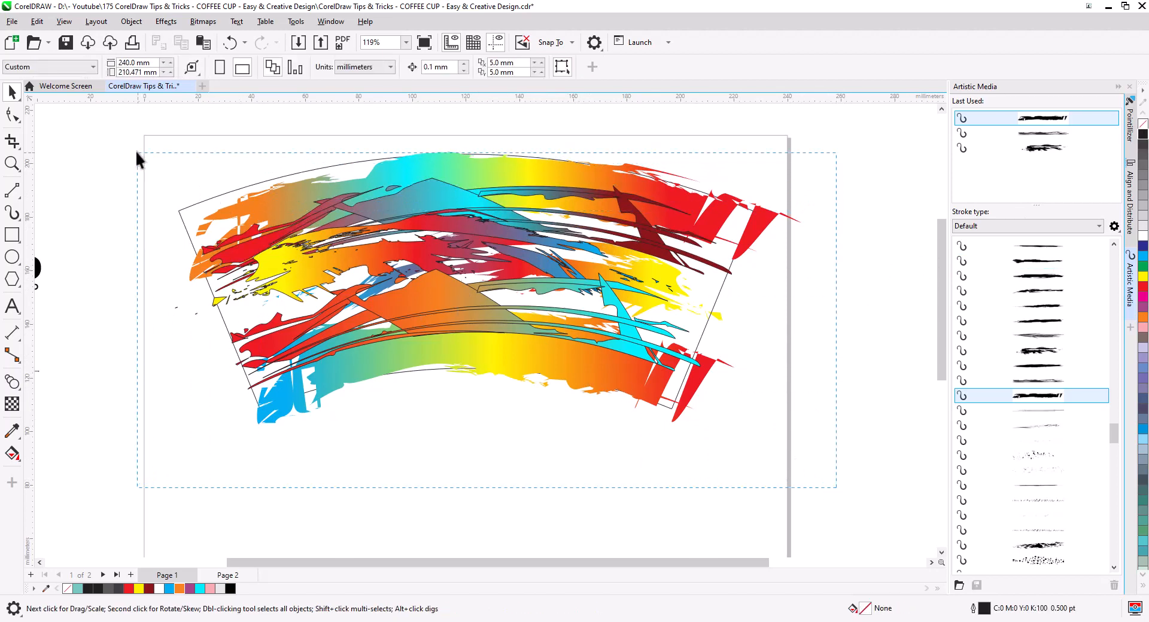
Step: Group all the brush strokes together and move the group down off the template's upper edge
left_click(180, 213, "shift")
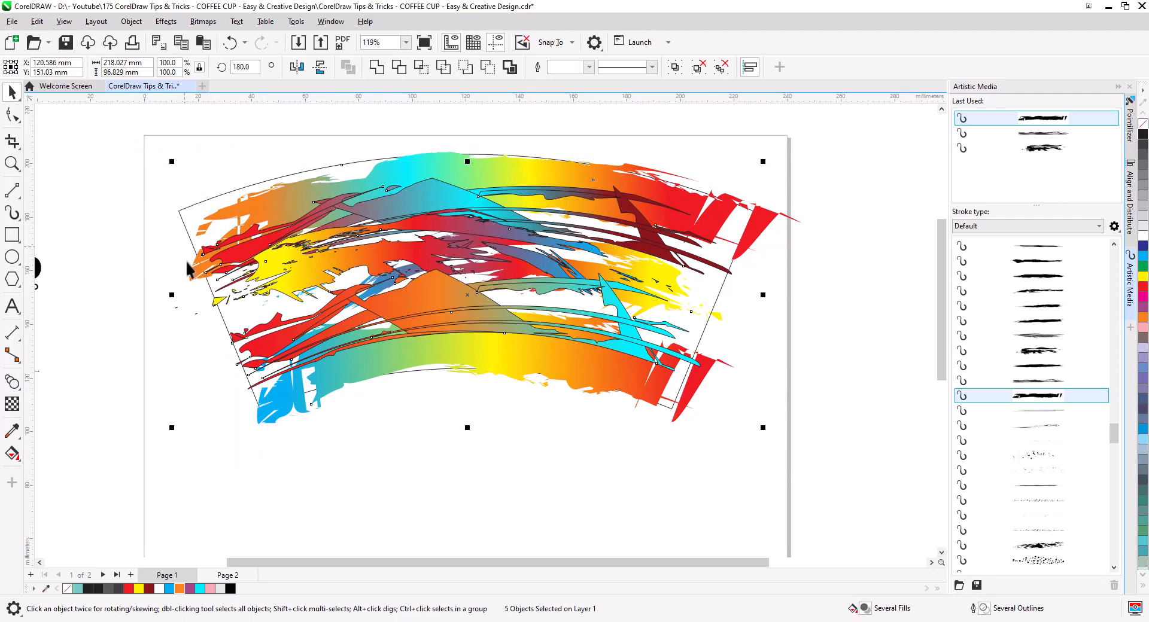
key("ctrl+g")
left_click(773, 224, "shift")
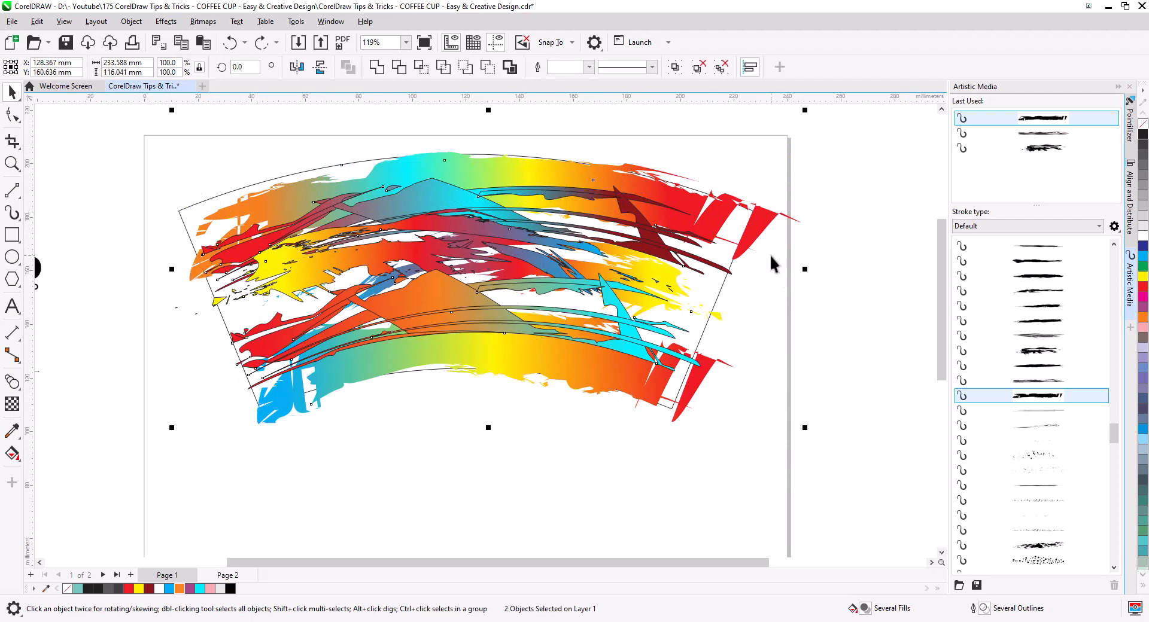
key("ctrl+g")
left_click_drag(760, 233, 739, 323)
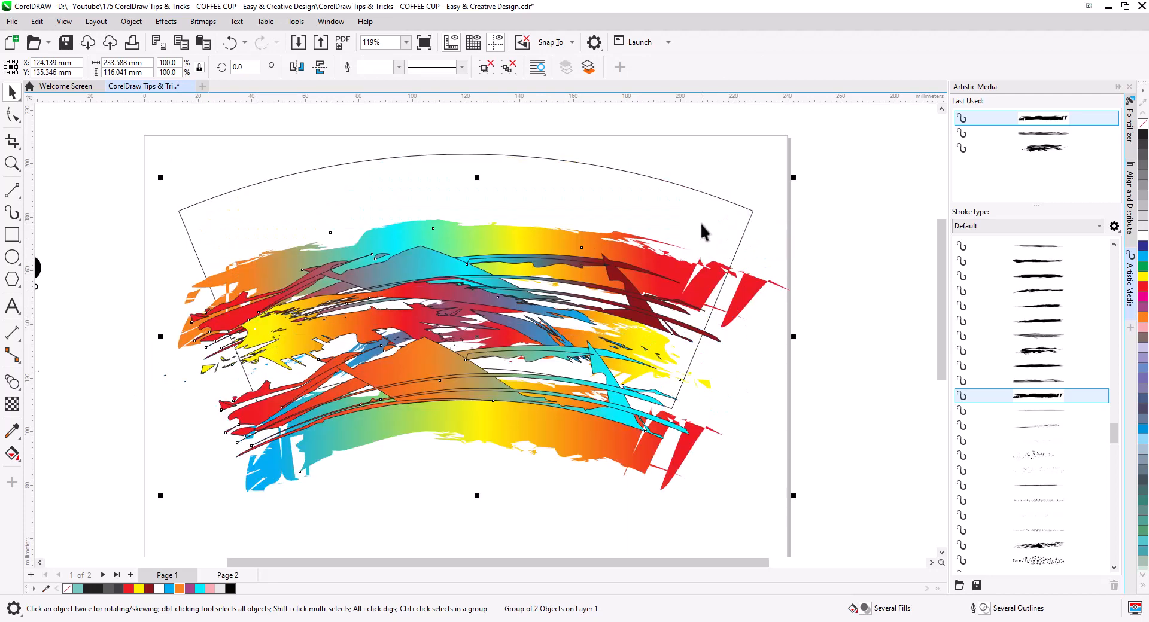
Step: Align the stroke group with the cup template outline by their horizontal and vertical centres
left_click(744, 233, "shift")
left_click(1130, 193)
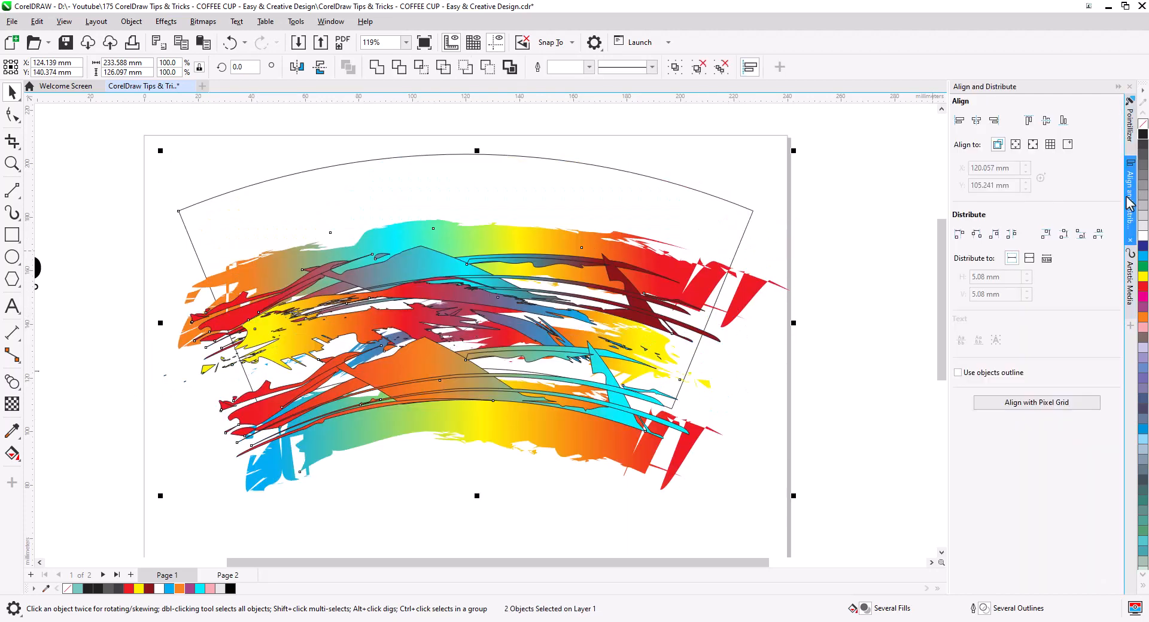
left_click(980, 123)
left_click(1046, 121)
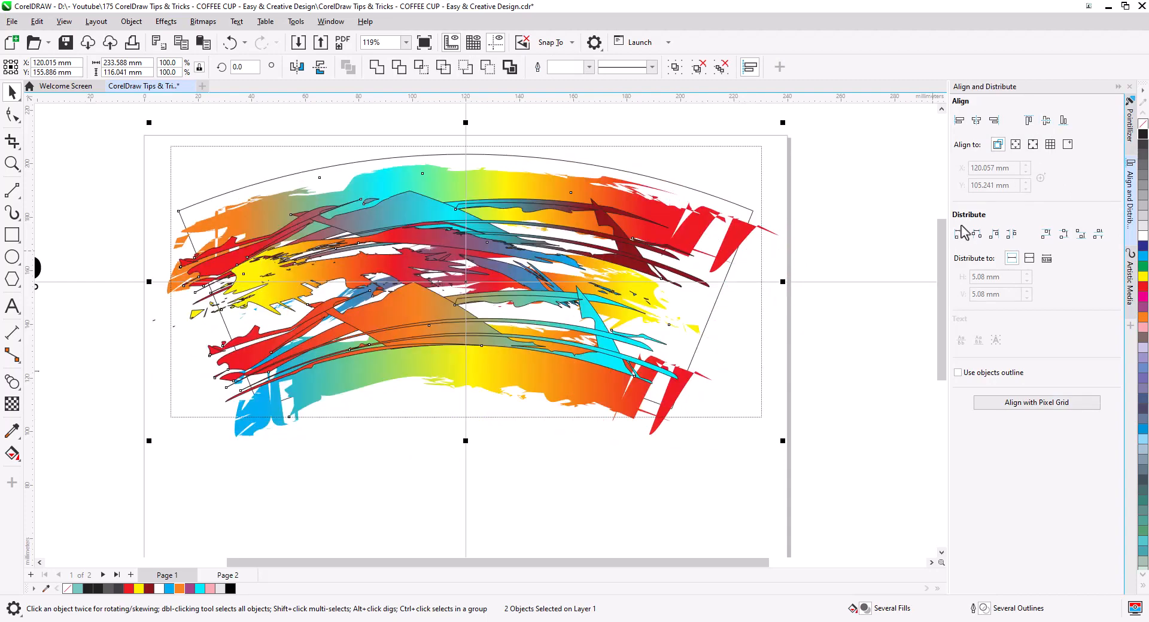
left_click(828, 372)
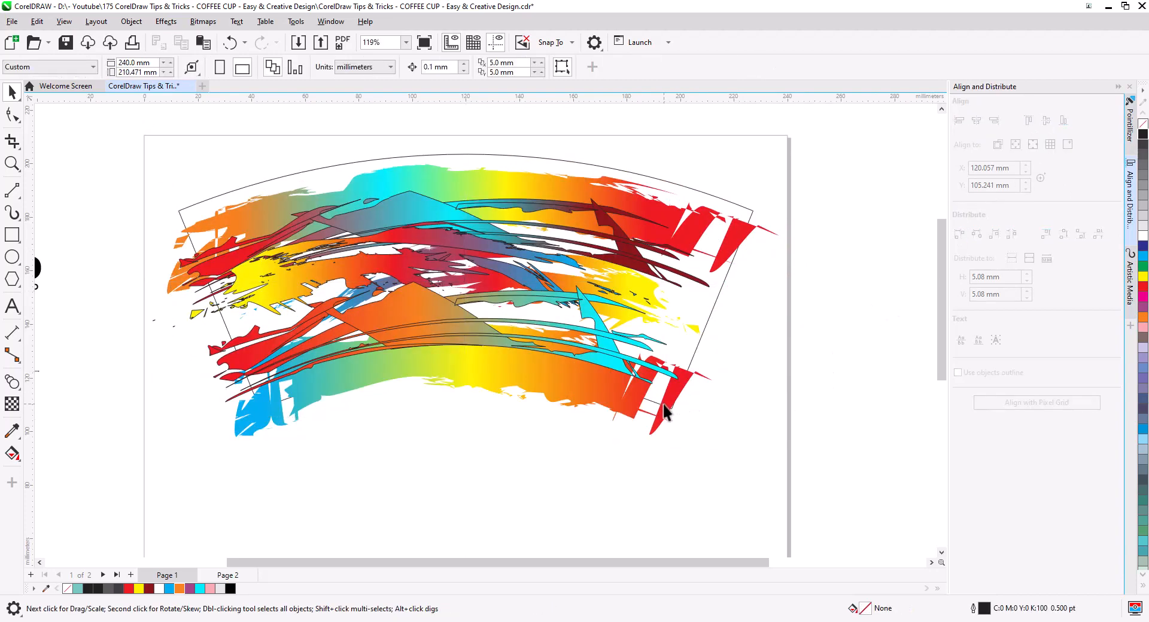
Step: Nudge the stroke group slightly upward and stretch it to the right to about 236.8 mm wide
left_click(666, 412)
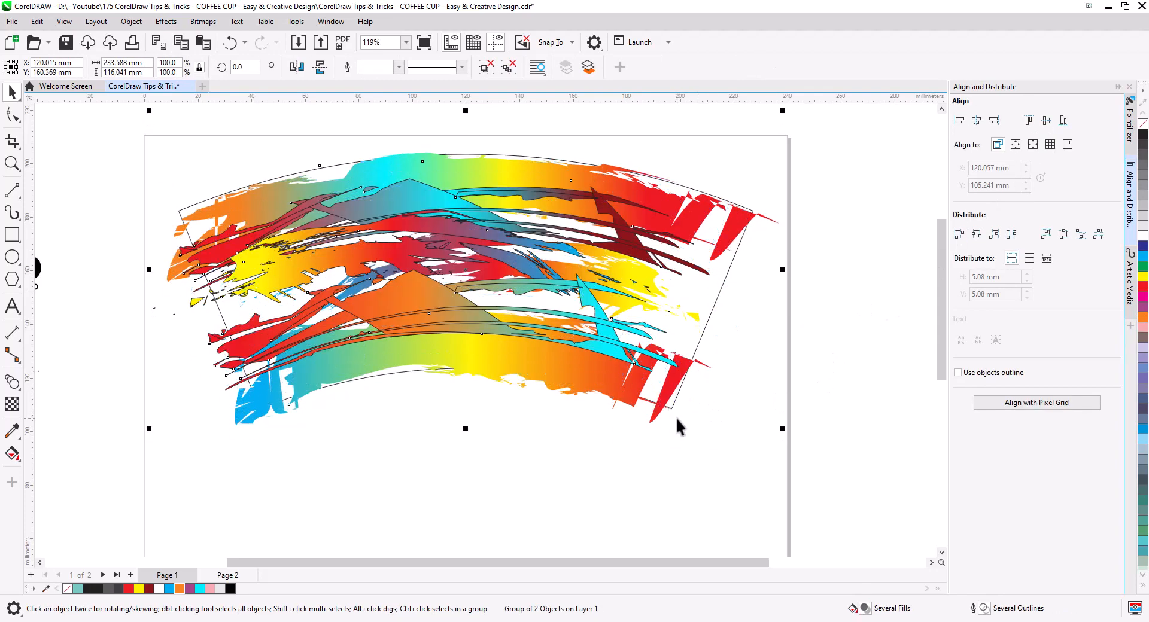
left_click_drag(665, 416, 666, 413)
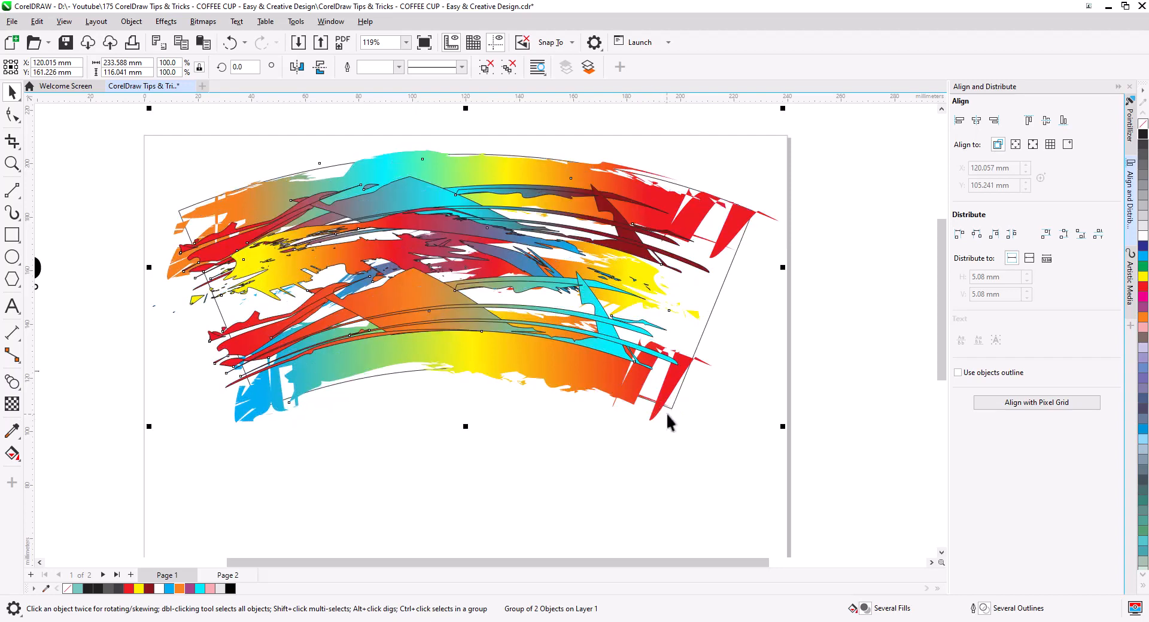
left_click_drag(785, 269, 794, 271)
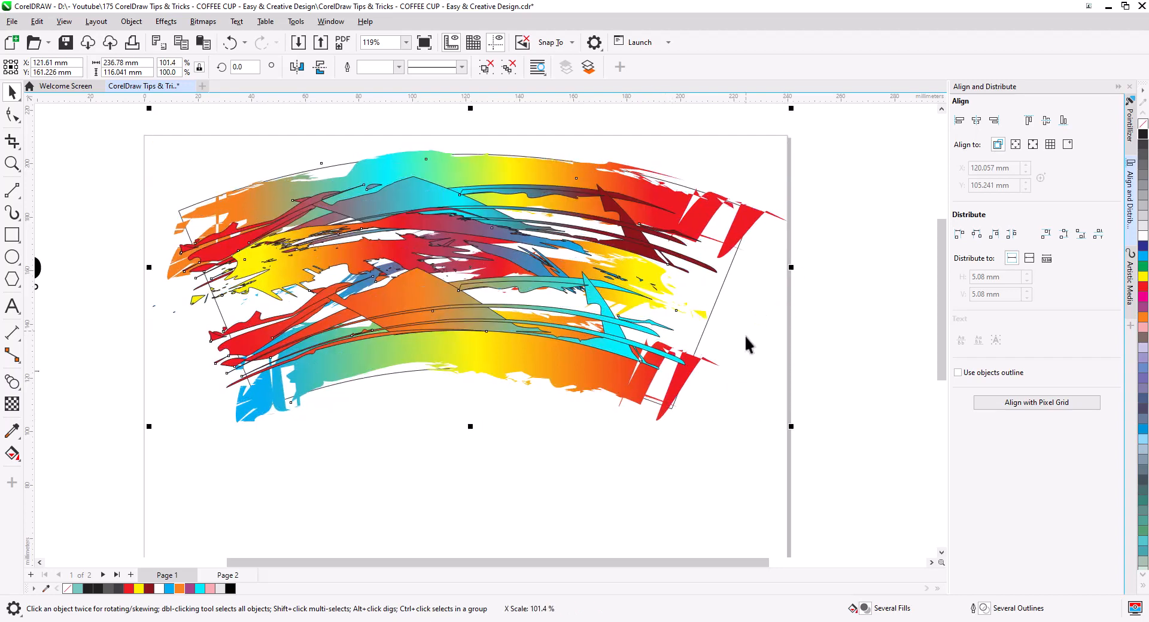
Step: PowerClip the grouped brush strokes inside the cup template outline
right_click(678, 381)
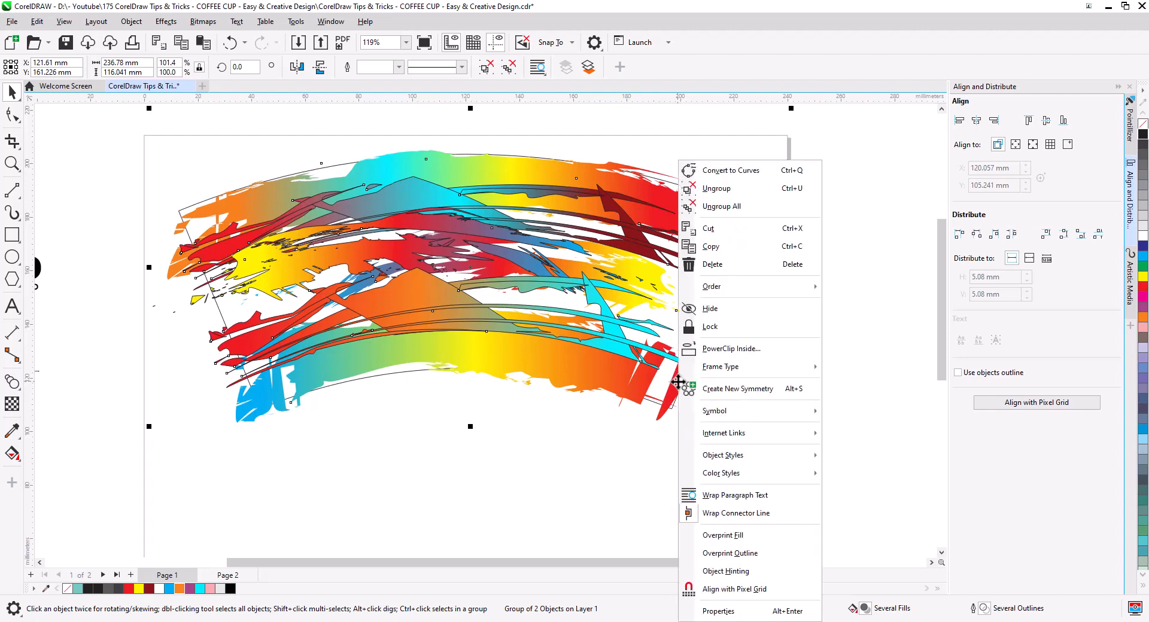
left_click(725, 344)
left_click(715, 300)
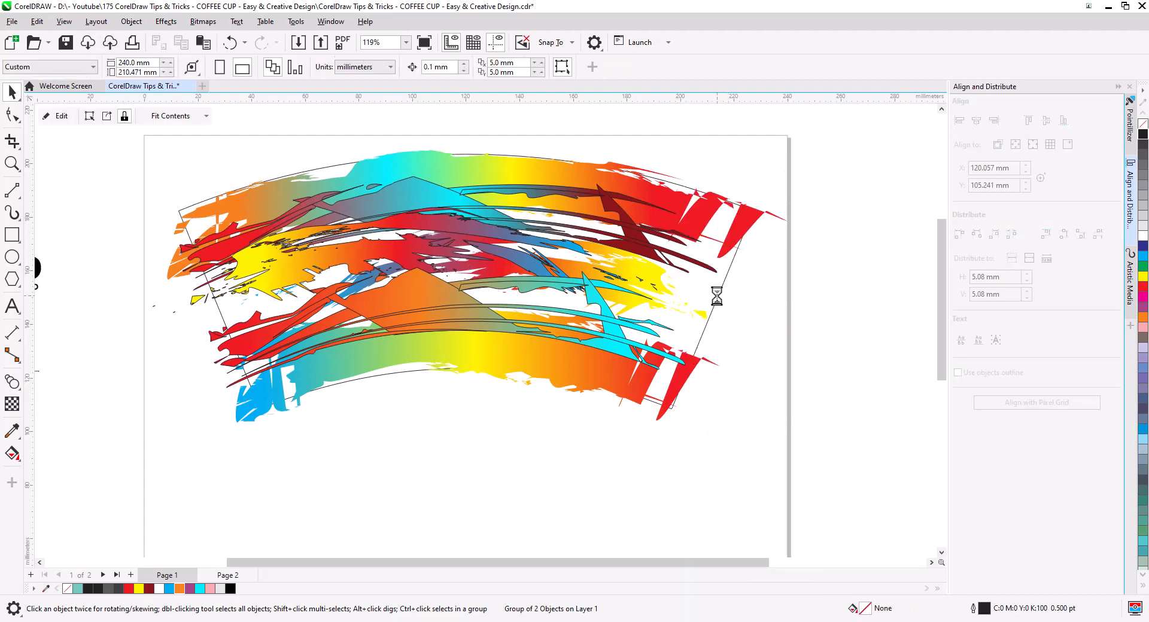
Step: Remove the outline from the cup template that holds the clipped brush strokes
left_click(758, 371)
left_click(701, 285)
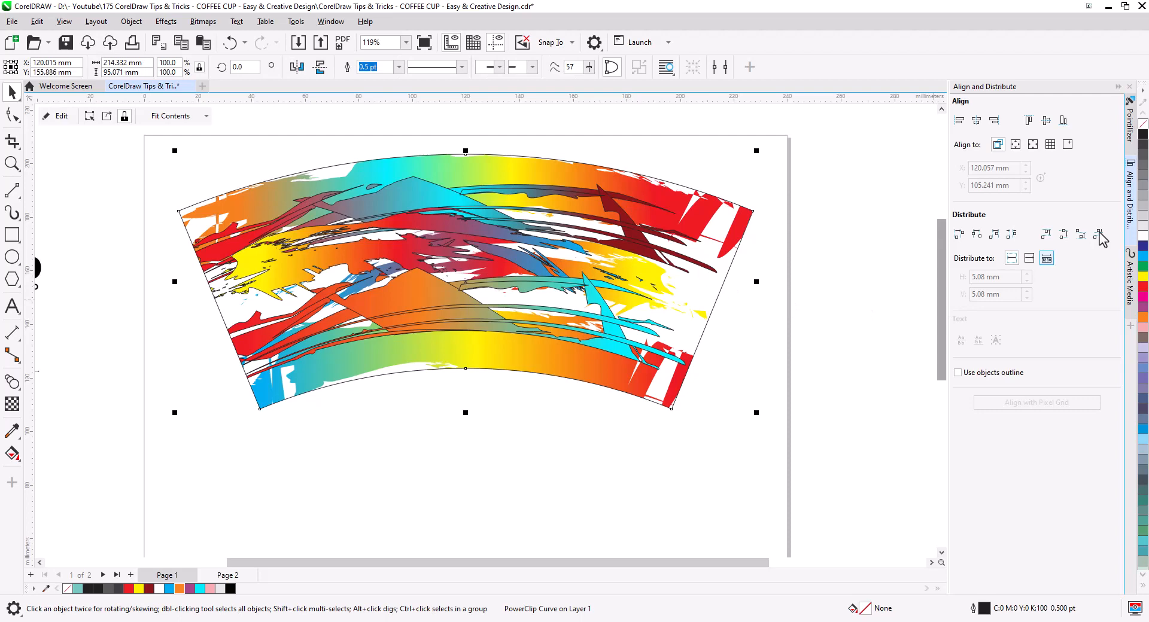
right_click(1142, 124)
left_click(777, 358)
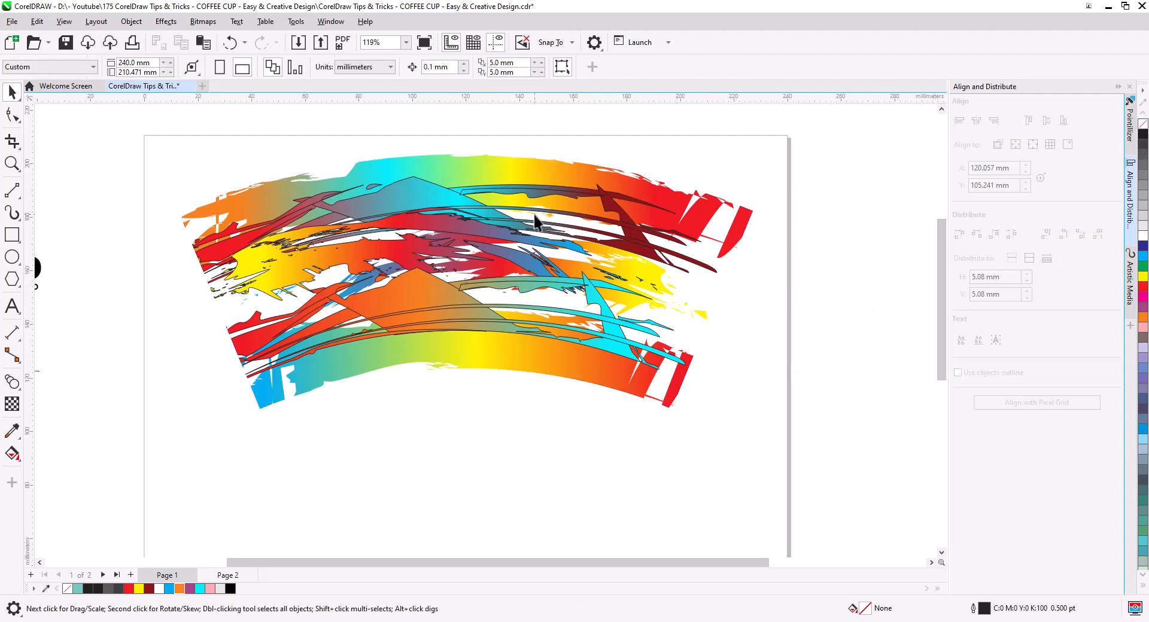
Step: Draw a circle about 42.9 mm in diameter over the middle of the brush strokes and shift it slightly up and left
left_click_drag(593, 336, 643, 388)
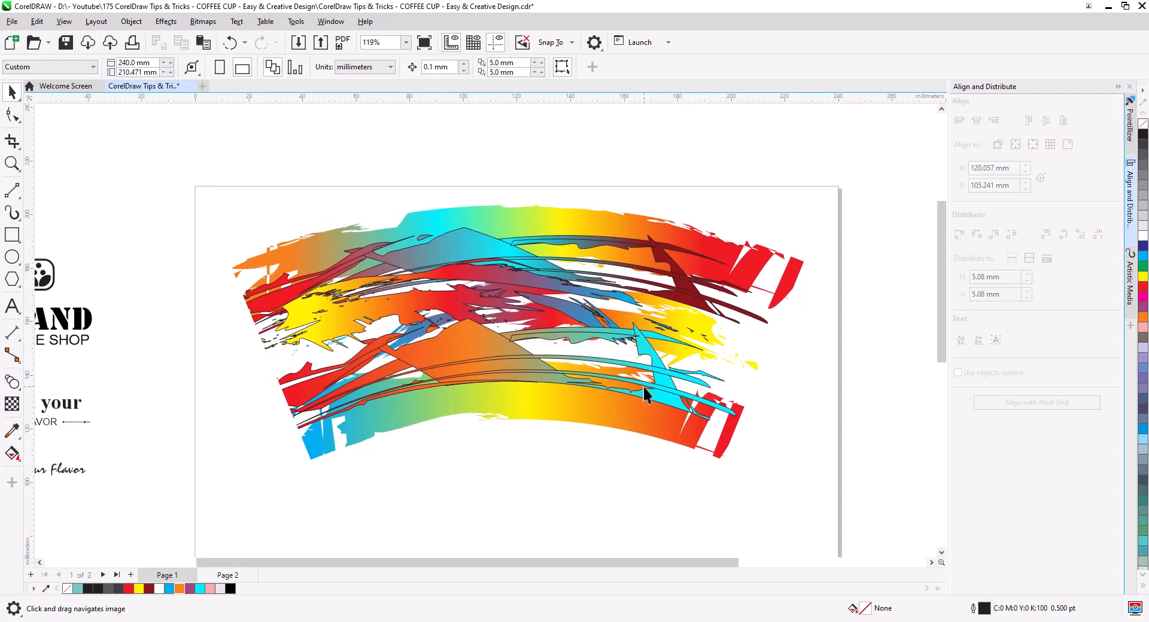
left_click_drag(550, 364, 616, 389)
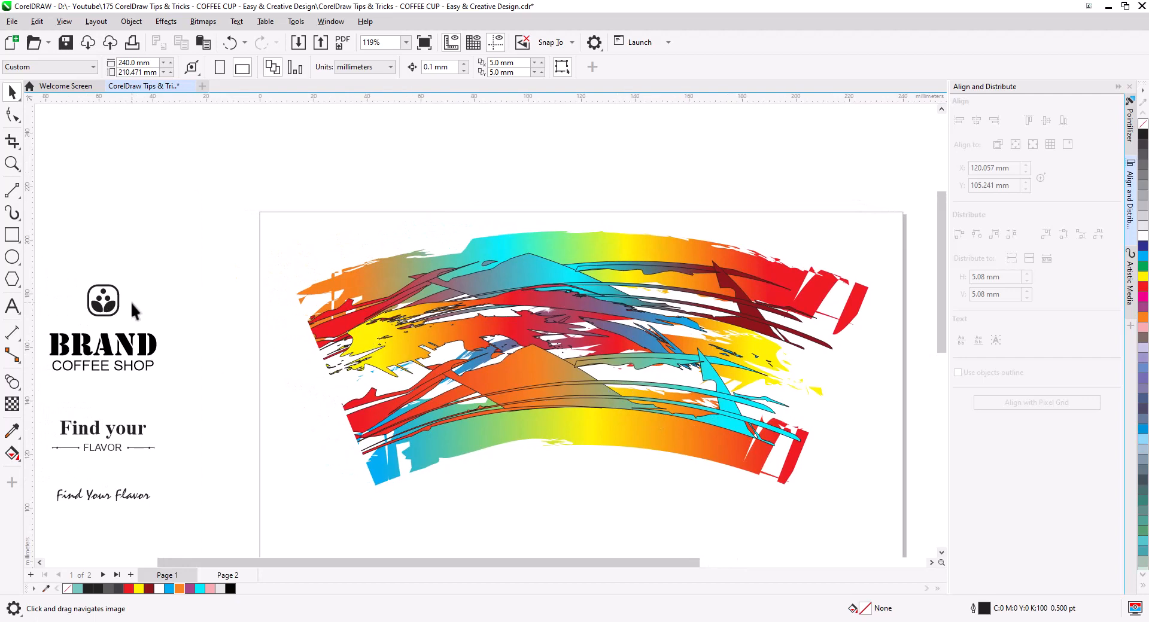
left_click(12, 257)
left_click_drag(523, 282, 640, 399)
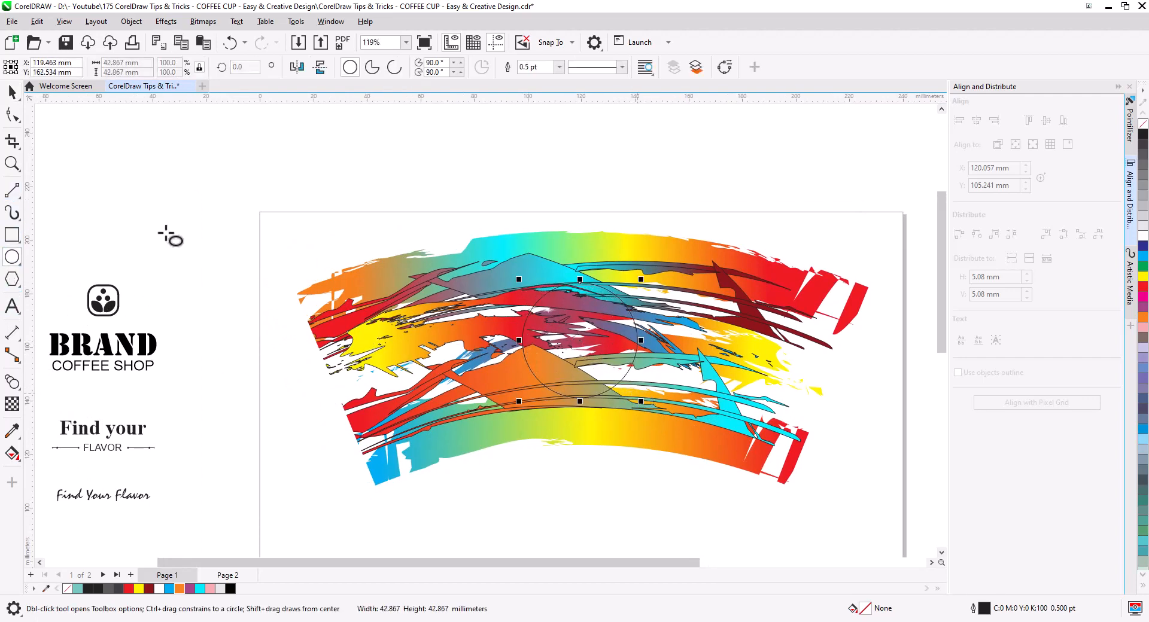
left_click(12, 92)
left_click_drag(583, 347, 571, 328)
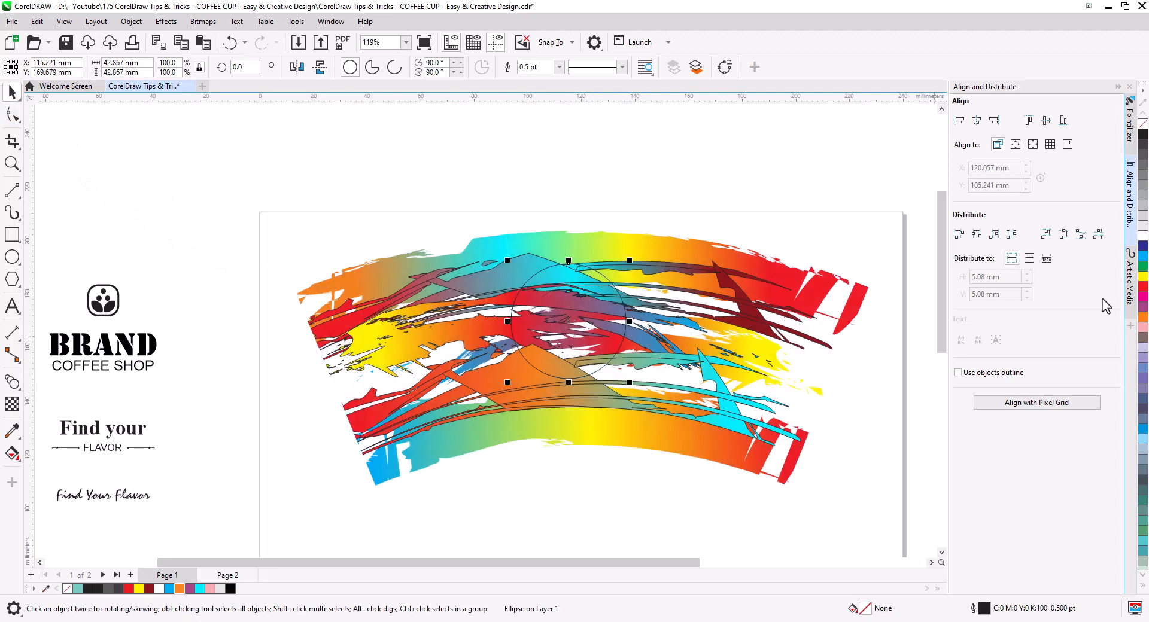
Step: Fill the circle white and centre it horizontally on the cup wrap, slightly higher up
left_click(1143, 237)
left_click(707, 337, "shift")
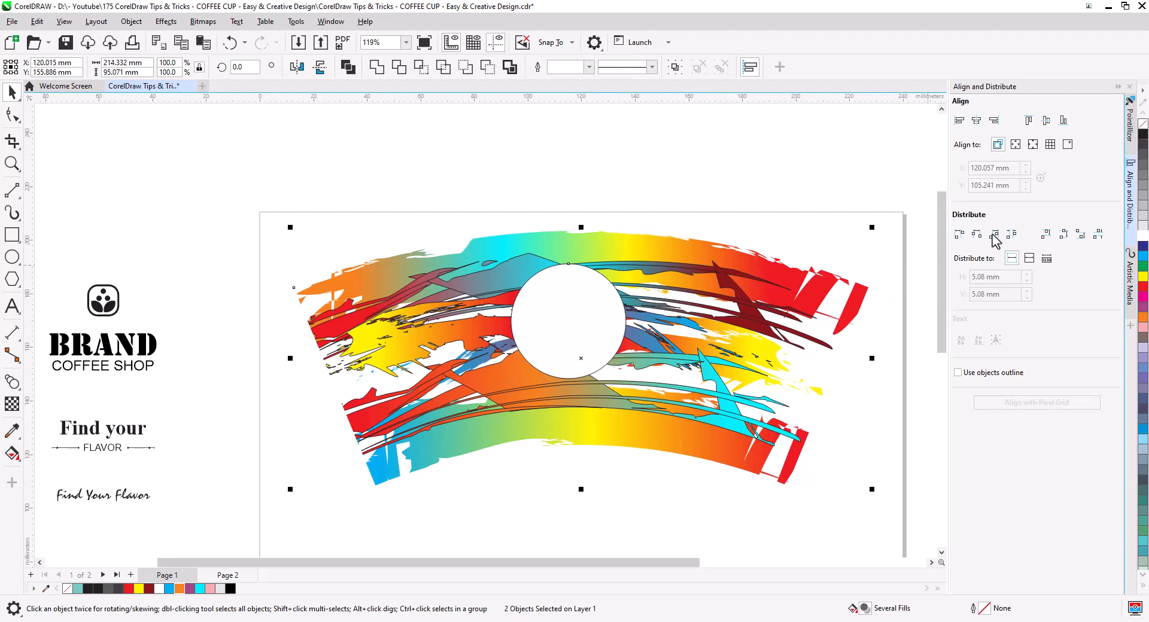
left_click(976, 120)
left_click(874, 142)
left_click_drag(608, 316, 610, 313)
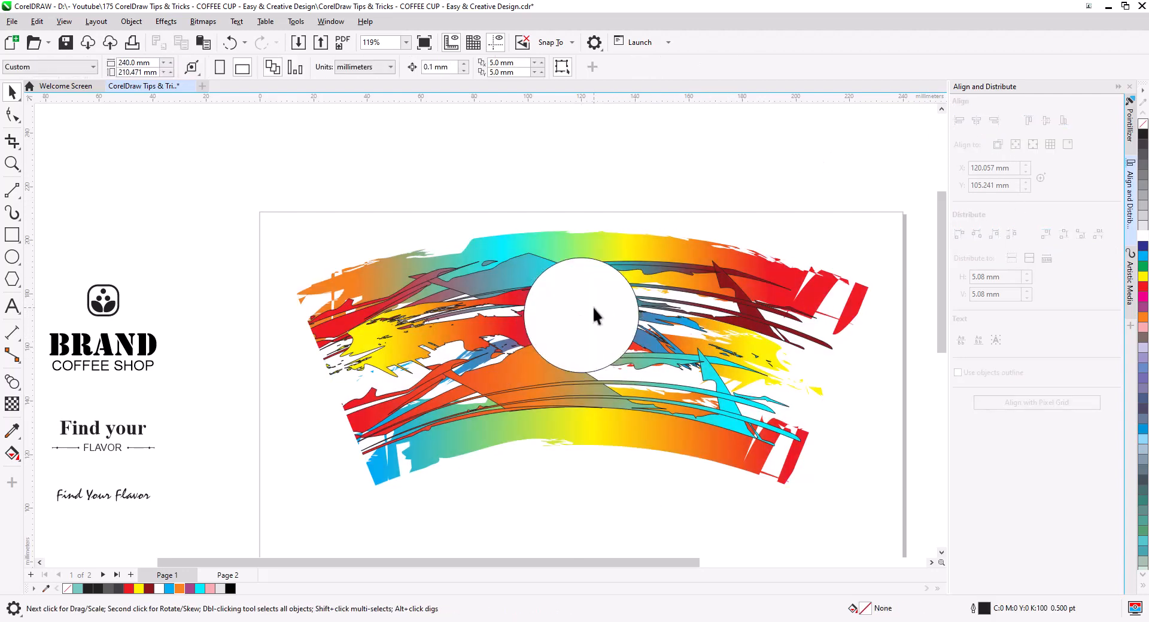
Step: Copy the white circle and paste it onto Page 2
key("ctrl+c")
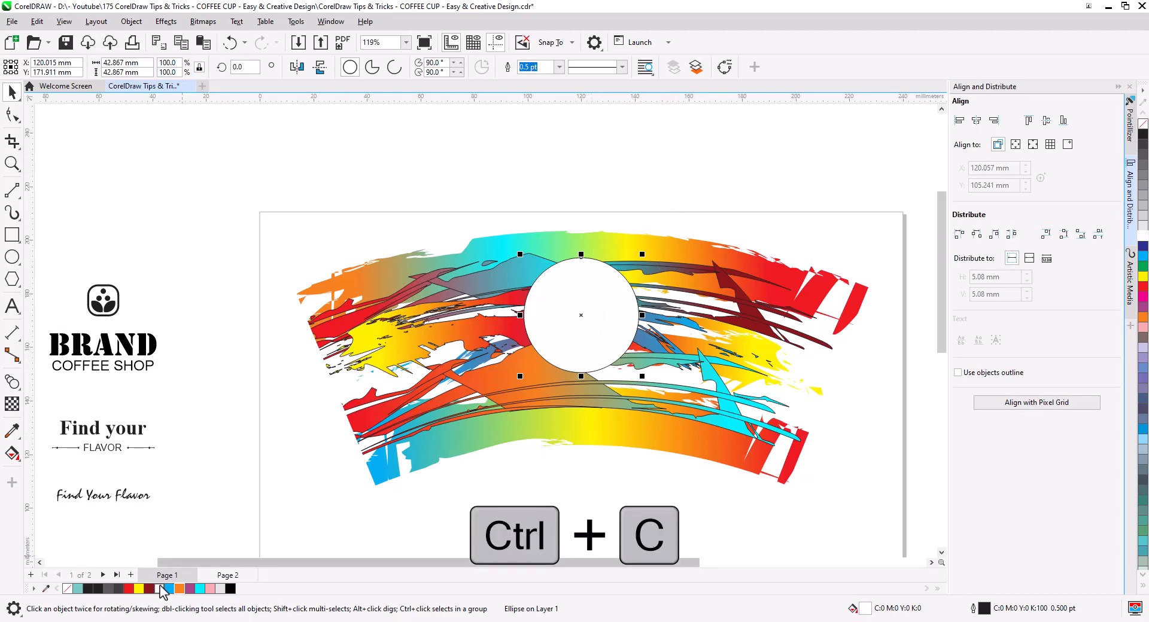
left_click(219, 573)
key("ctrl+v")
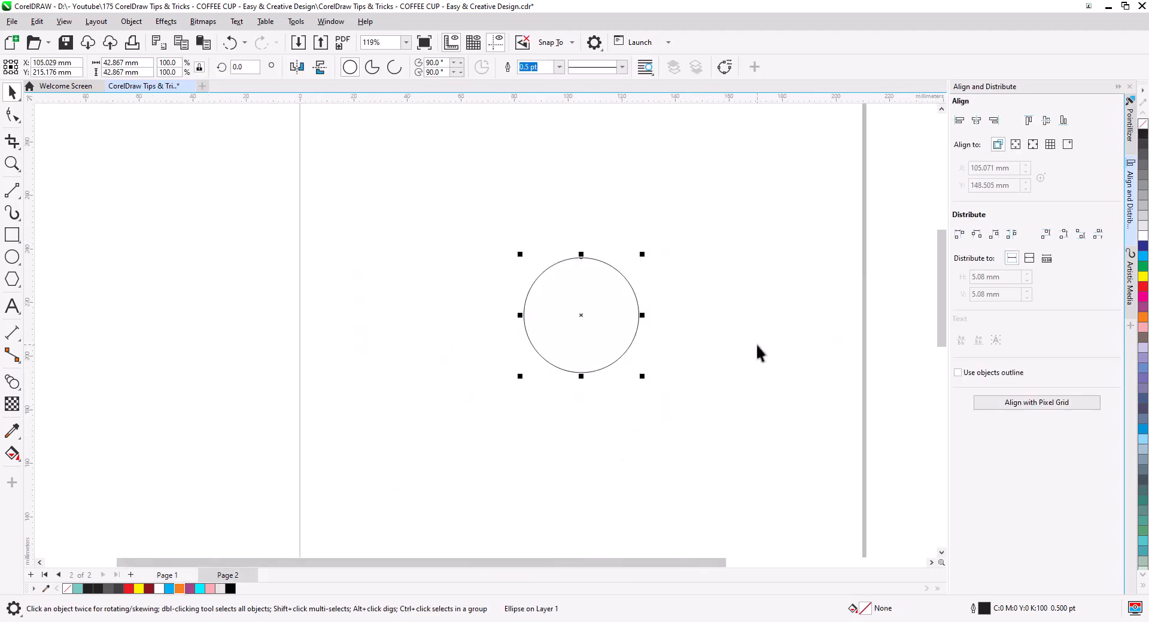
scroll(699, 356, "up", 3)
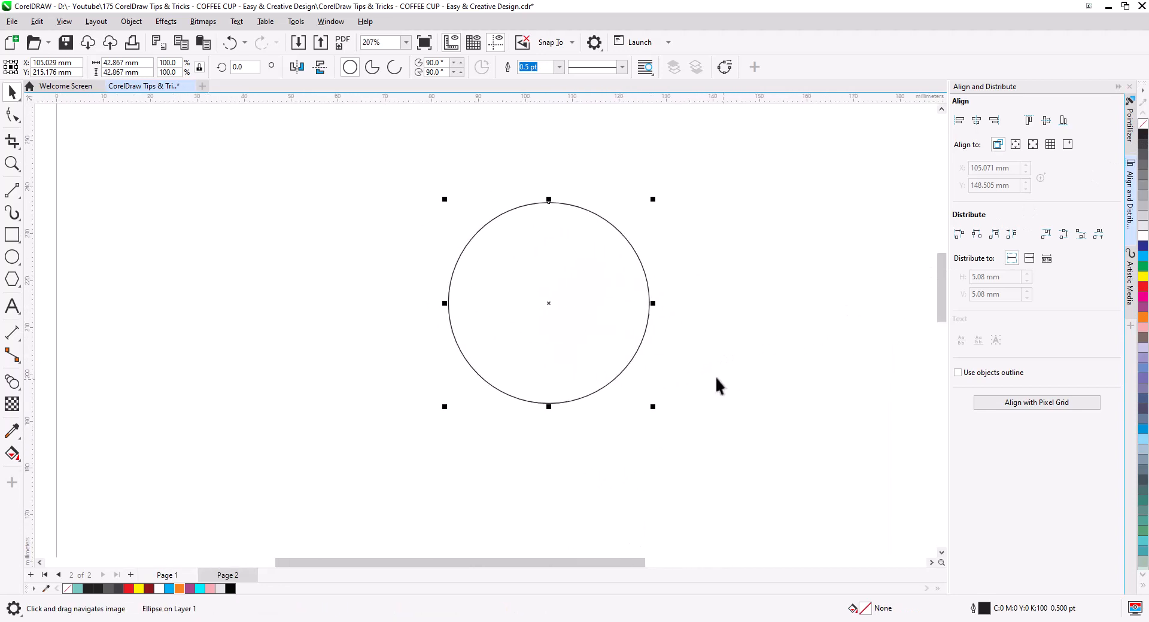
Step: Apply a thin textured artistic media brush to the circle on Page 2 with a stroke width of 2.0 mm
left_click(1130, 281)
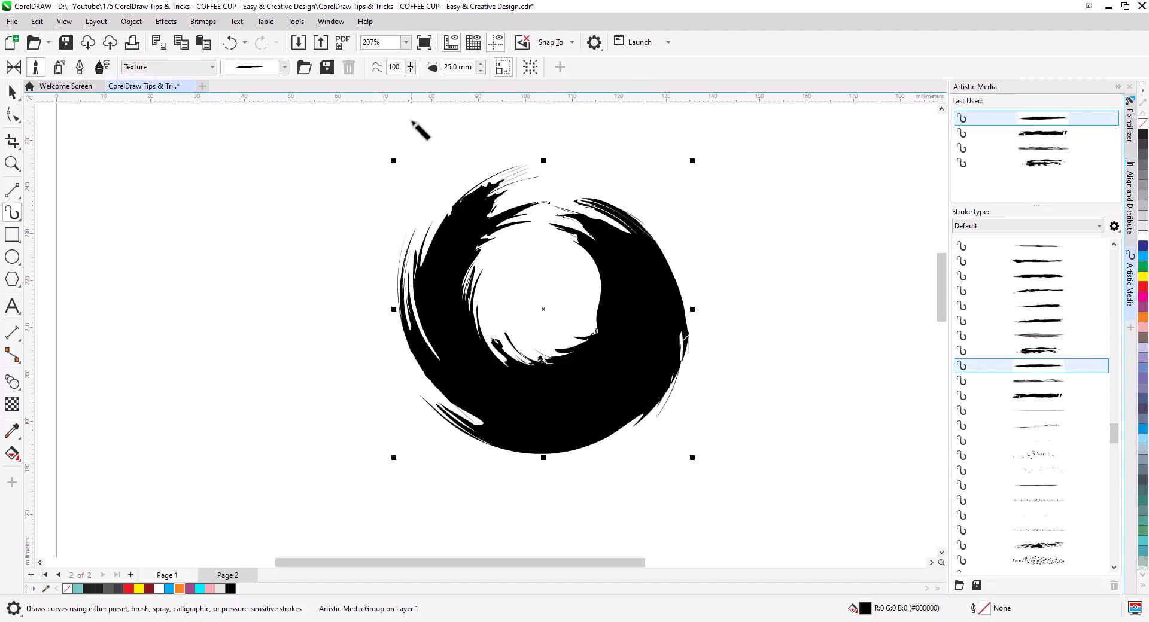
left_click(455, 67)
key("Return")
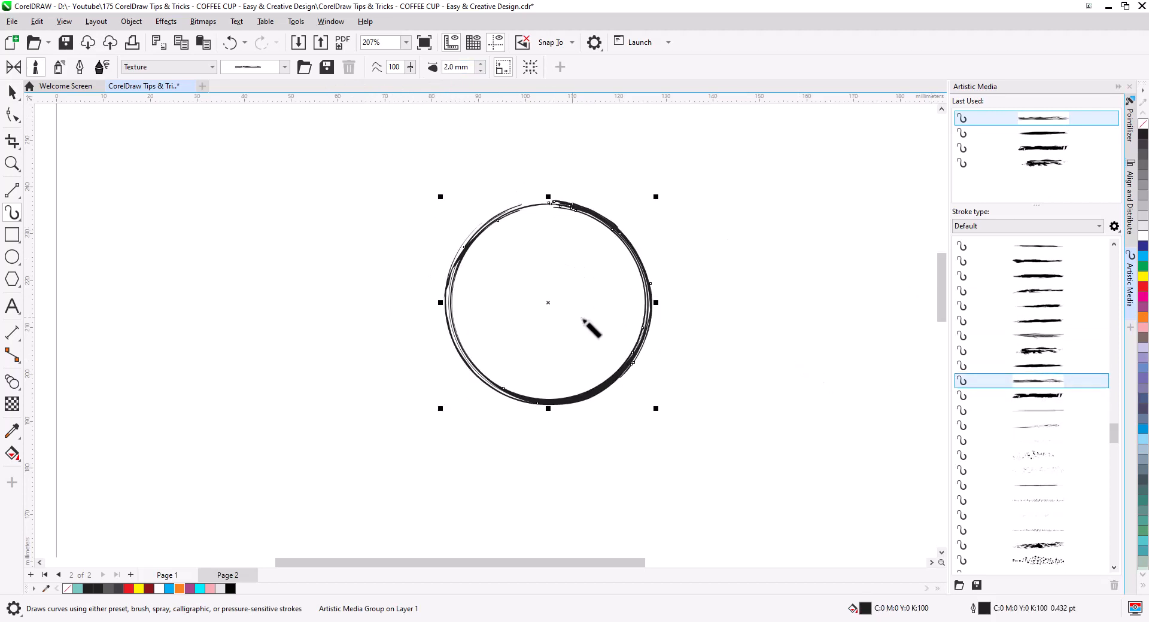
Step: Break the artistic media group apart to separate the brush stroke from its circle
left_click(12, 92)
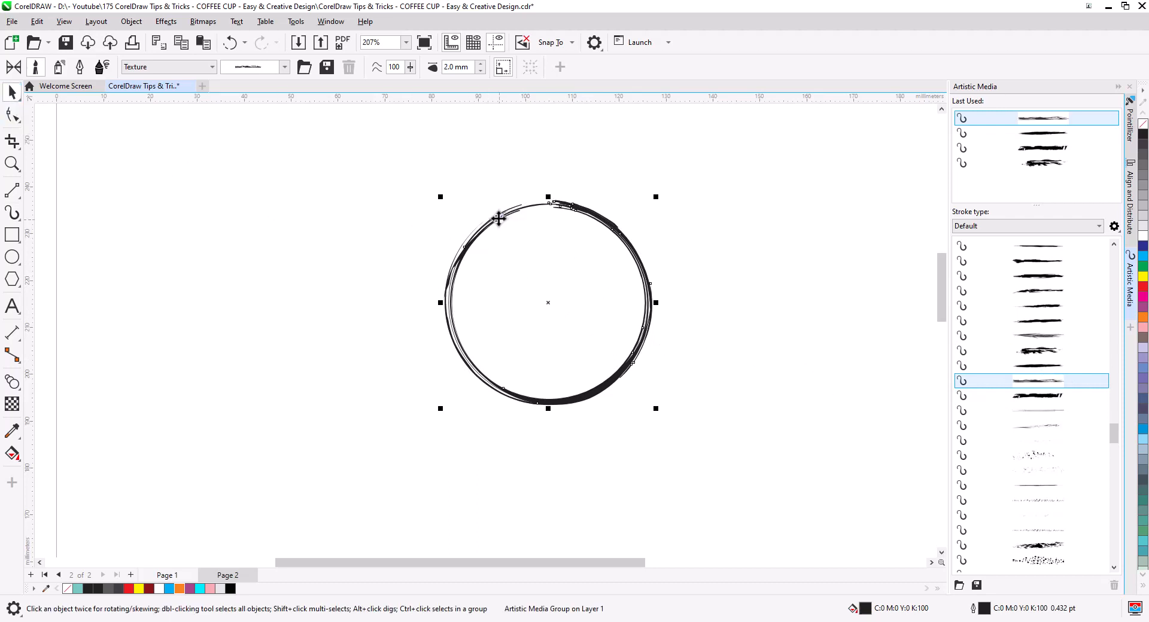
right_click(500, 218)
left_click(552, 210)
left_click(533, 212)
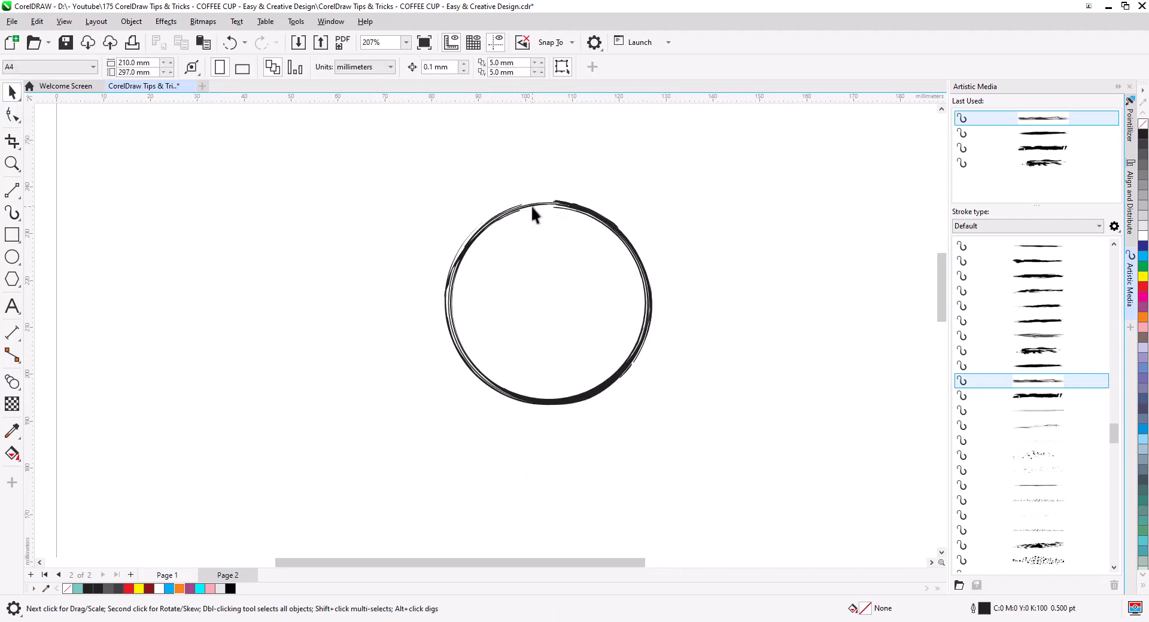
left_click(546, 235)
left_click_drag(549, 239, 482, 213)
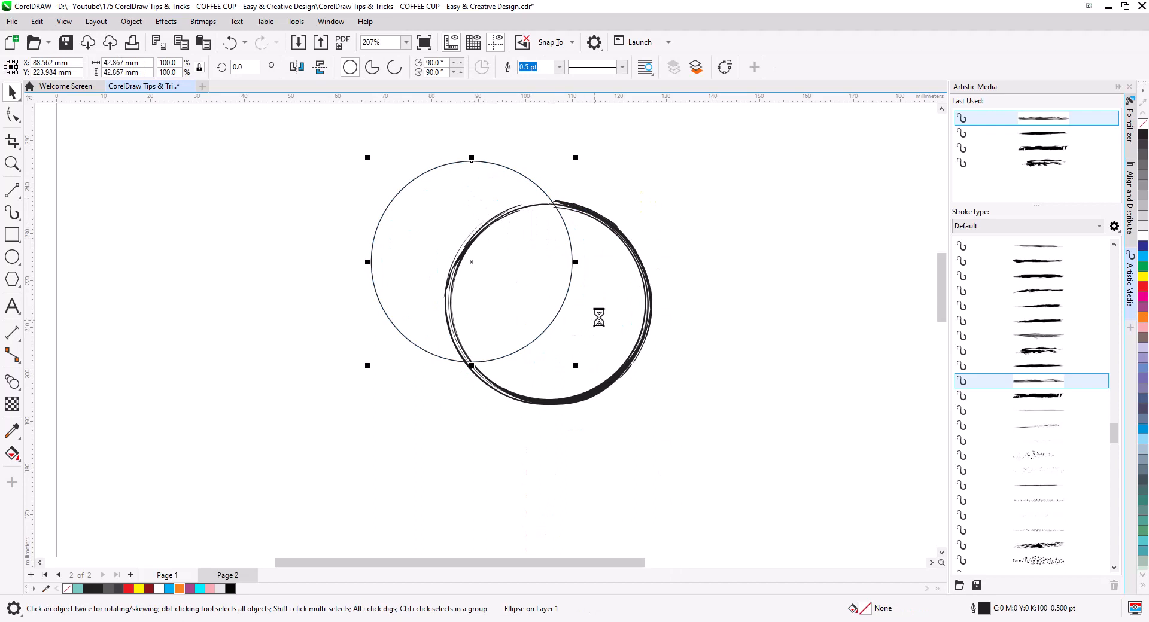
key("ctrl+z")
Step: Ungroup everything in the brush ring and circle and weld all the pieces into one shape
left_click_drag(742, 437, 444, 323)
left_click_drag(383, 180, 383, 180)
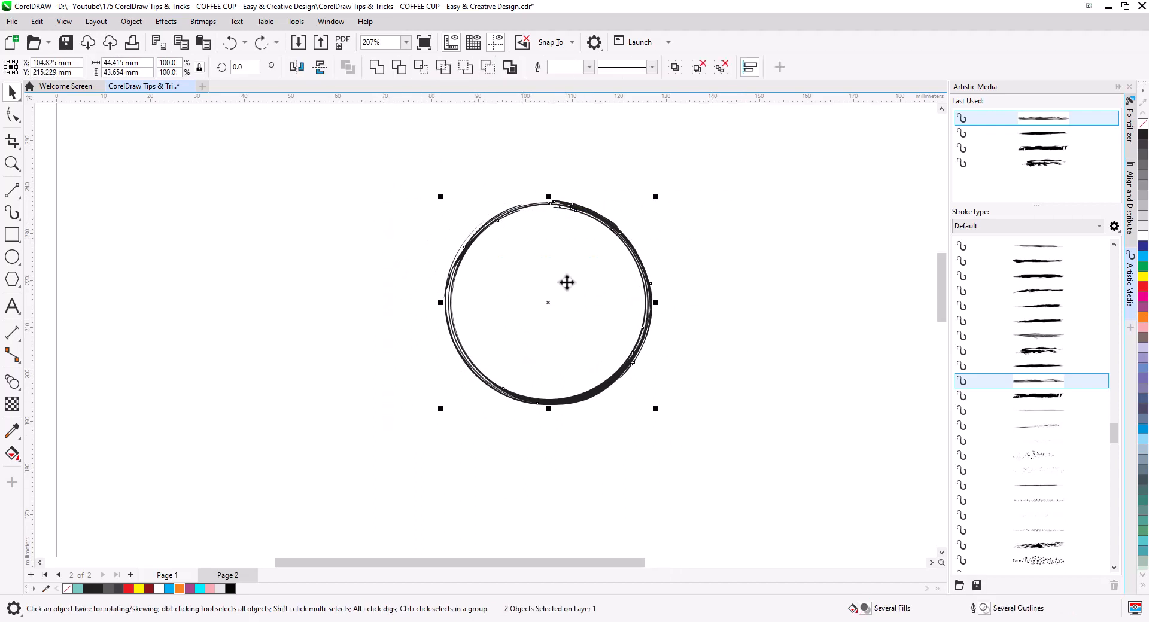
left_click(721, 67)
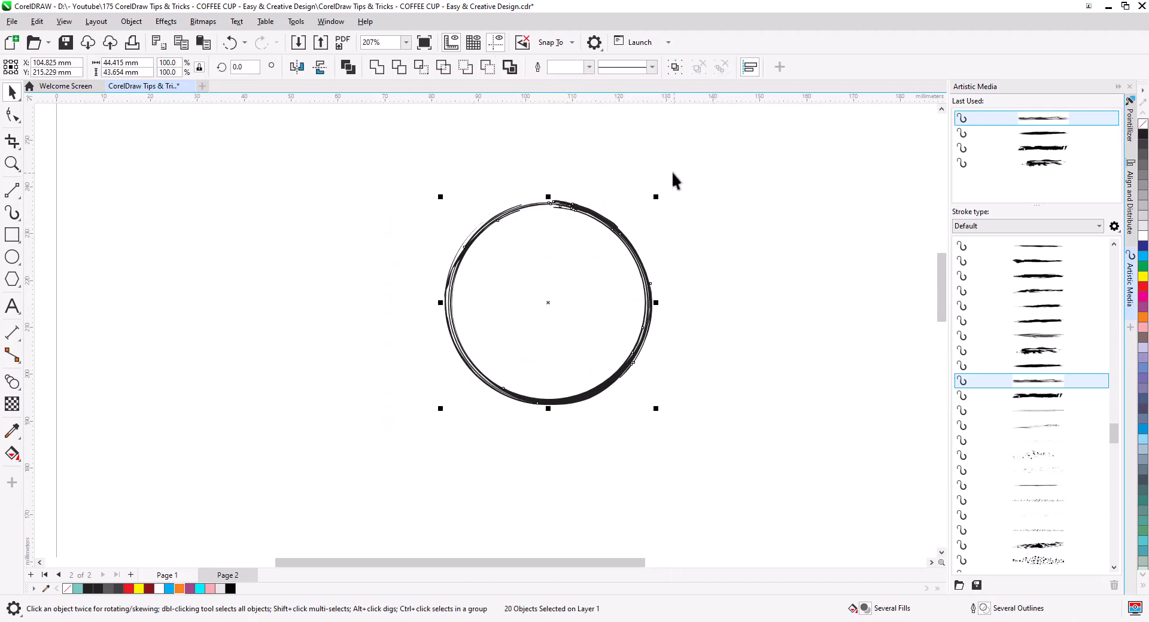
left_click(376, 67)
Step: Cut the welded brush circle and paste it onto Page 1 in place of the plain white circle
key("ctrl+x")
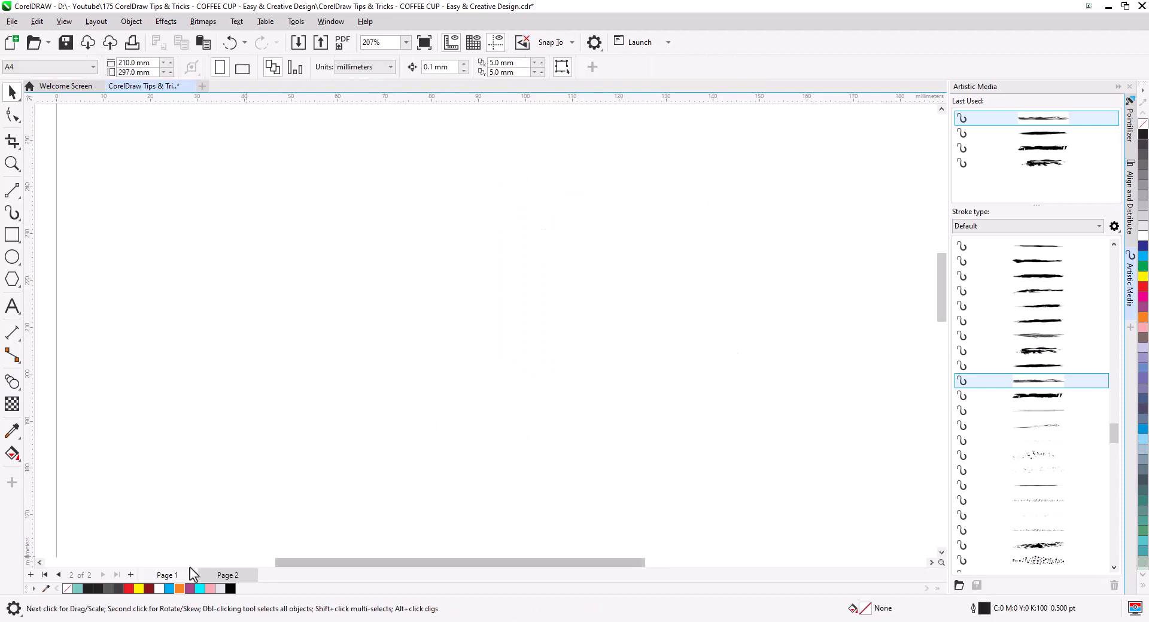
left_click(189, 572)
left_click(528, 366)
key("Delete")
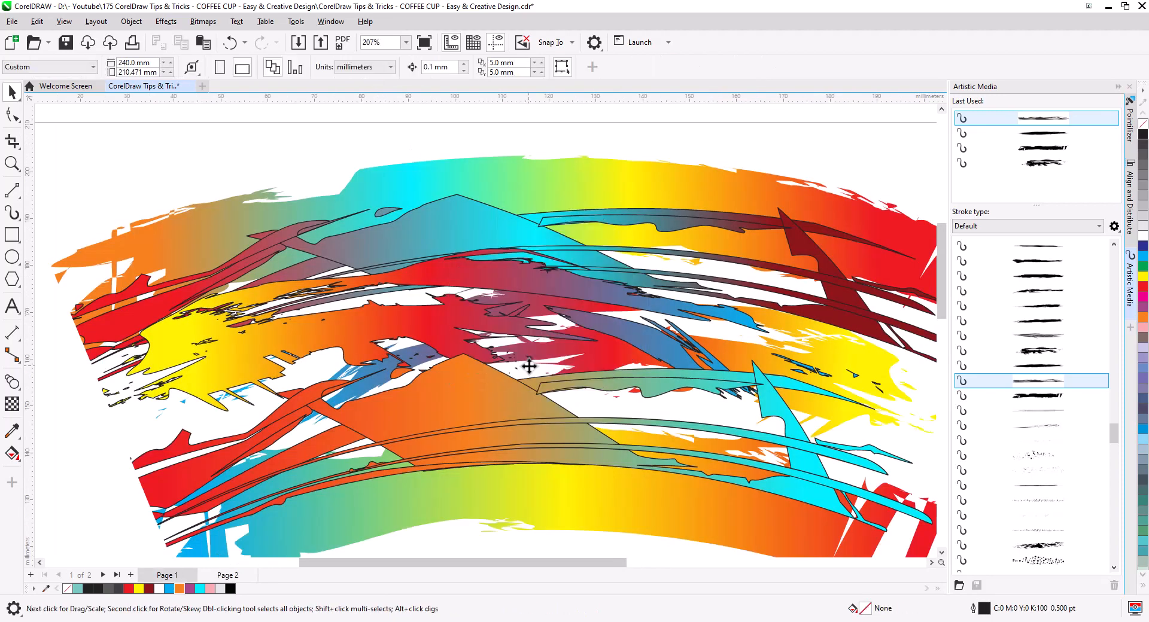
key("ctrl+v")
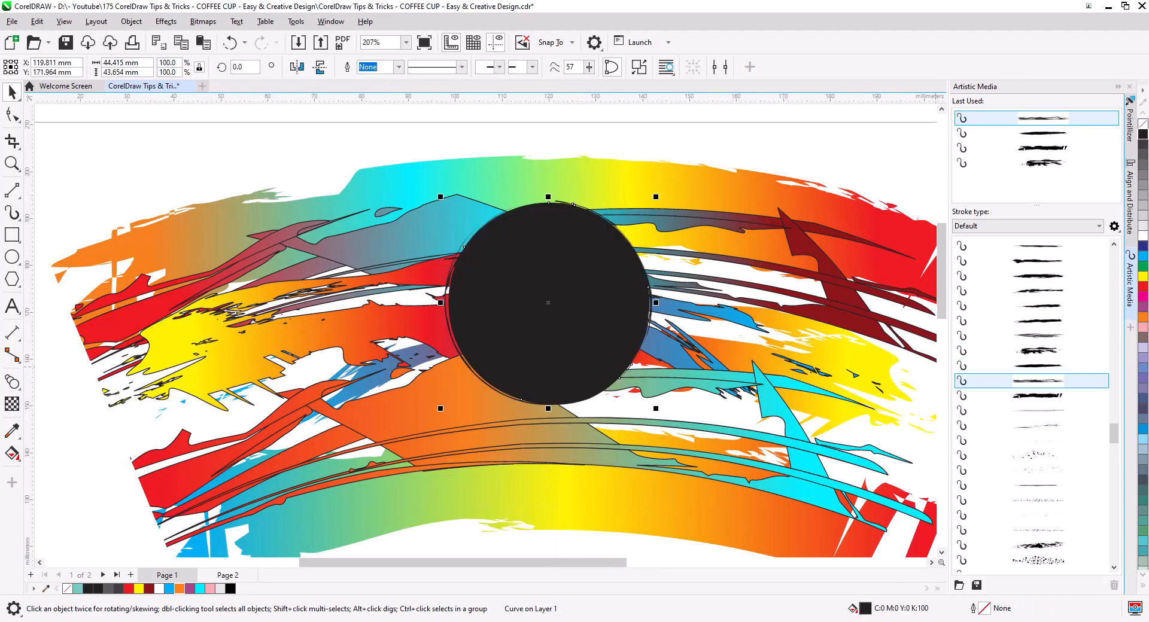
Step: Fill the pasted brush circle white and add a flat drop shadow cast toward its lower right
left_click(1142, 238)
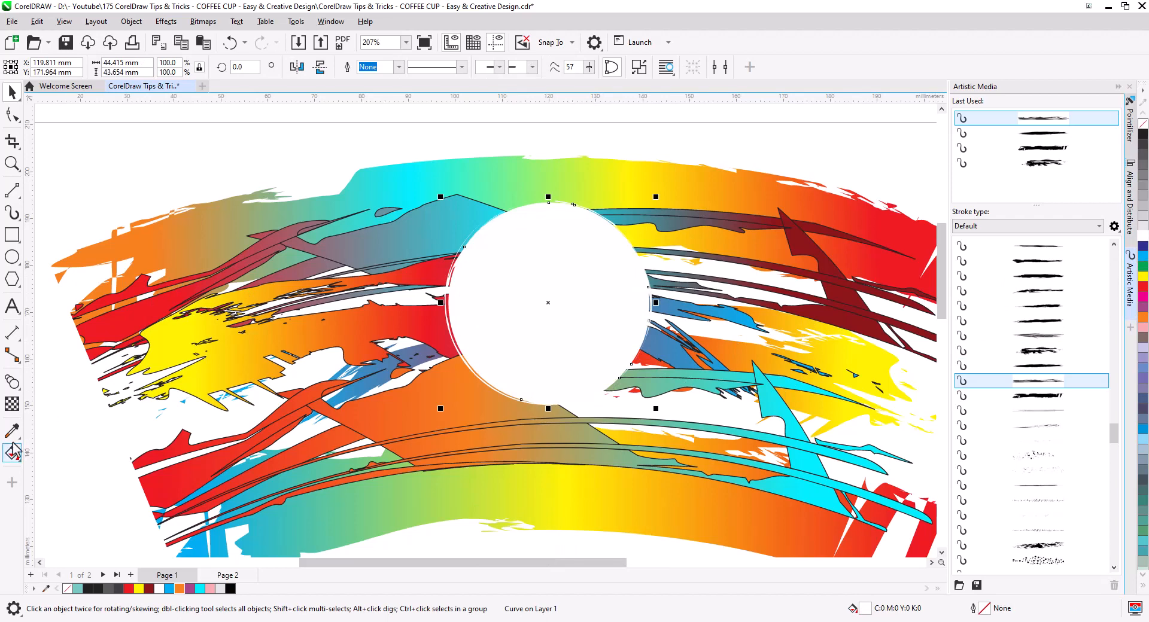
left_click(12, 381)
left_click(45, 380)
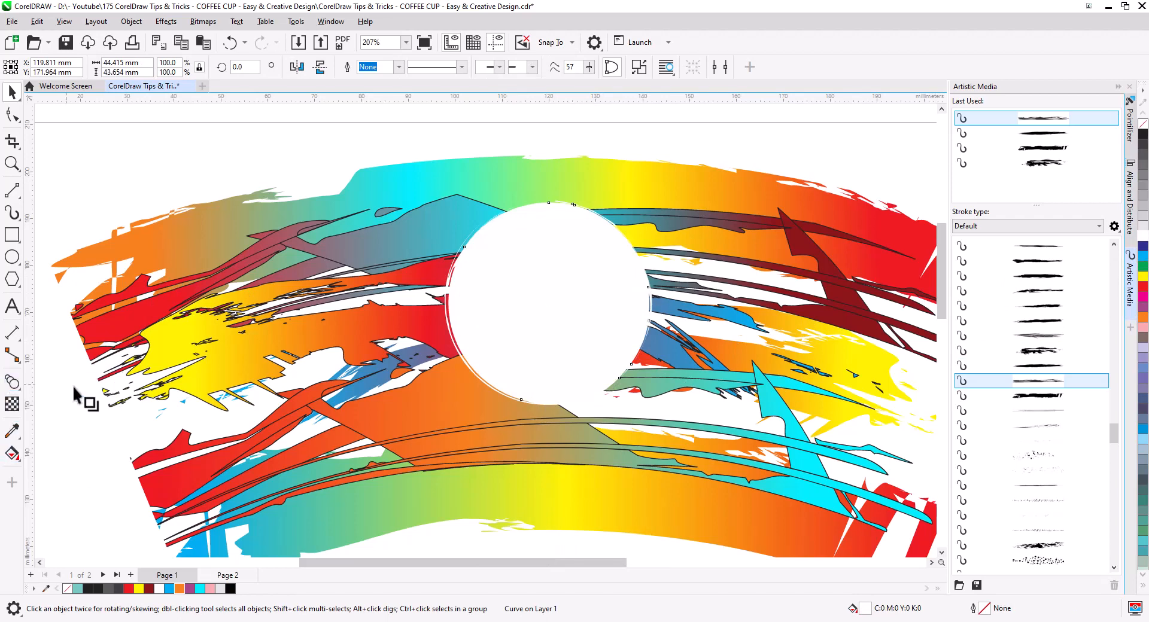
left_click_drag(543, 308, 634, 410)
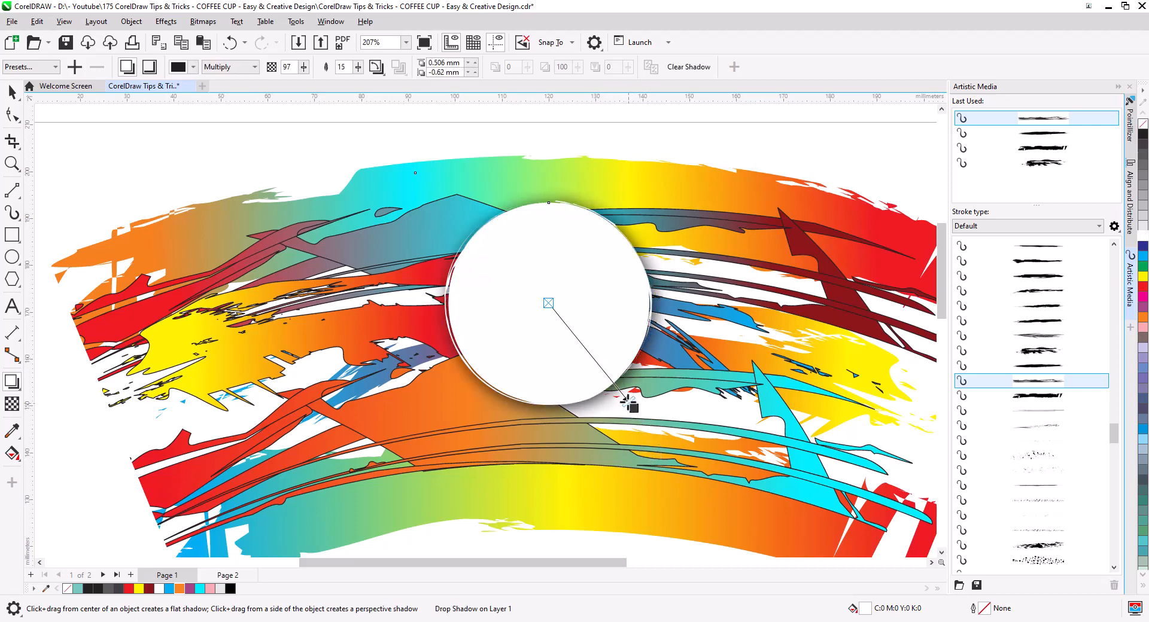
left_click_drag(625, 403, 634, 406)
Step: Set the shadow to pure black with feather 10 and opacity 100, offset about 0.83 mm right and 1.0 mm down
left_click(194, 67)
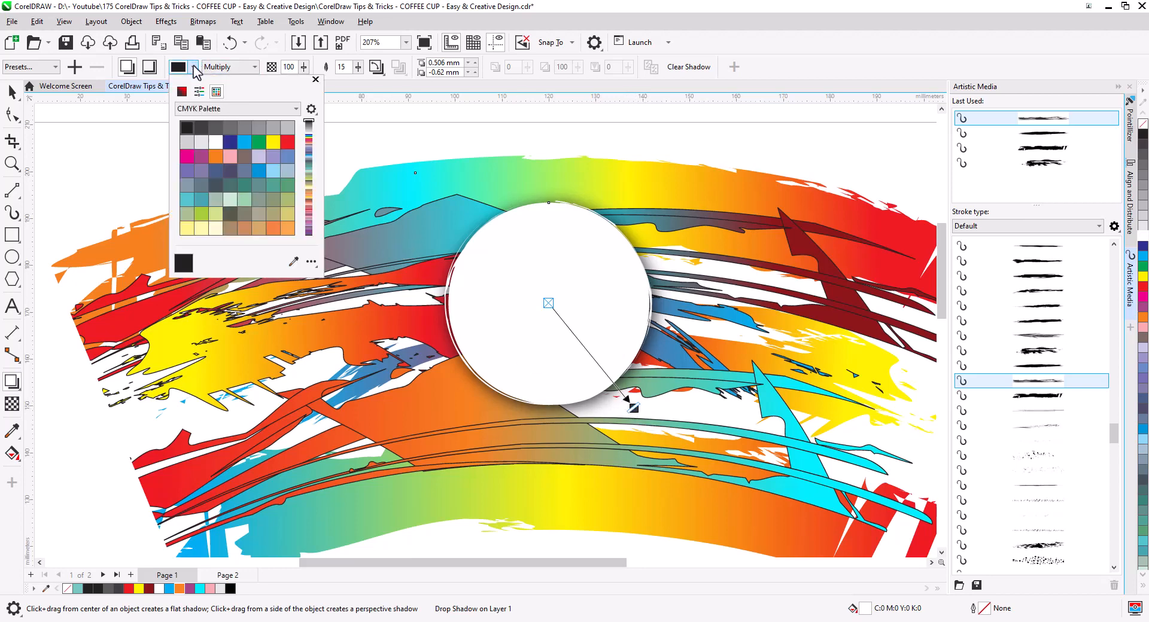
left_click(182, 92)
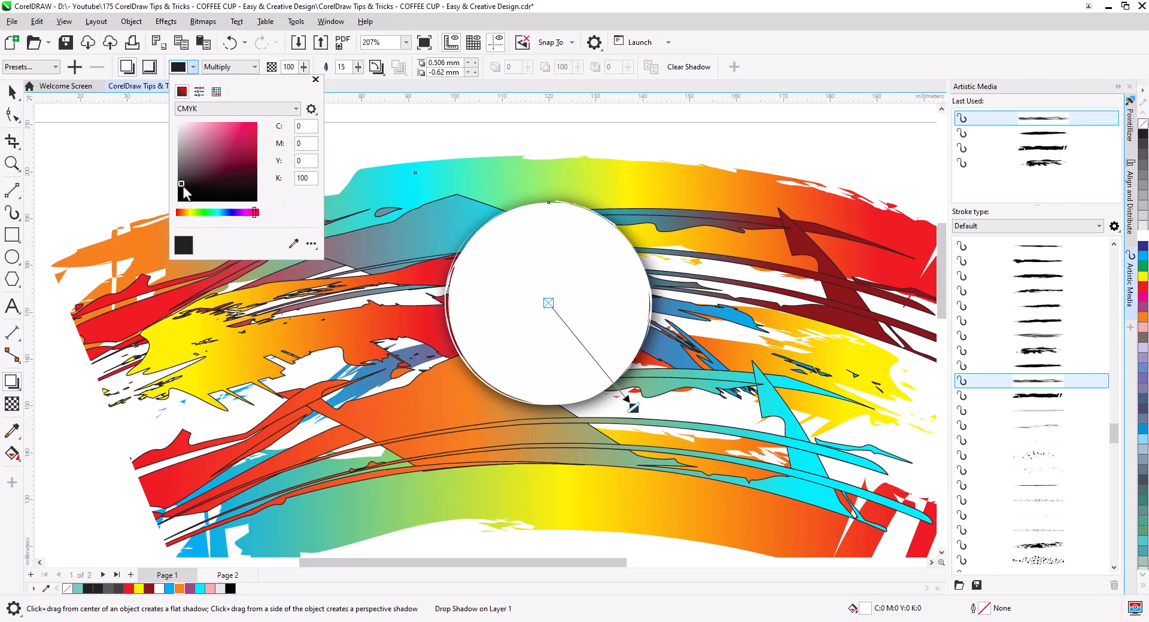
left_click_drag(183, 188, 176, 215)
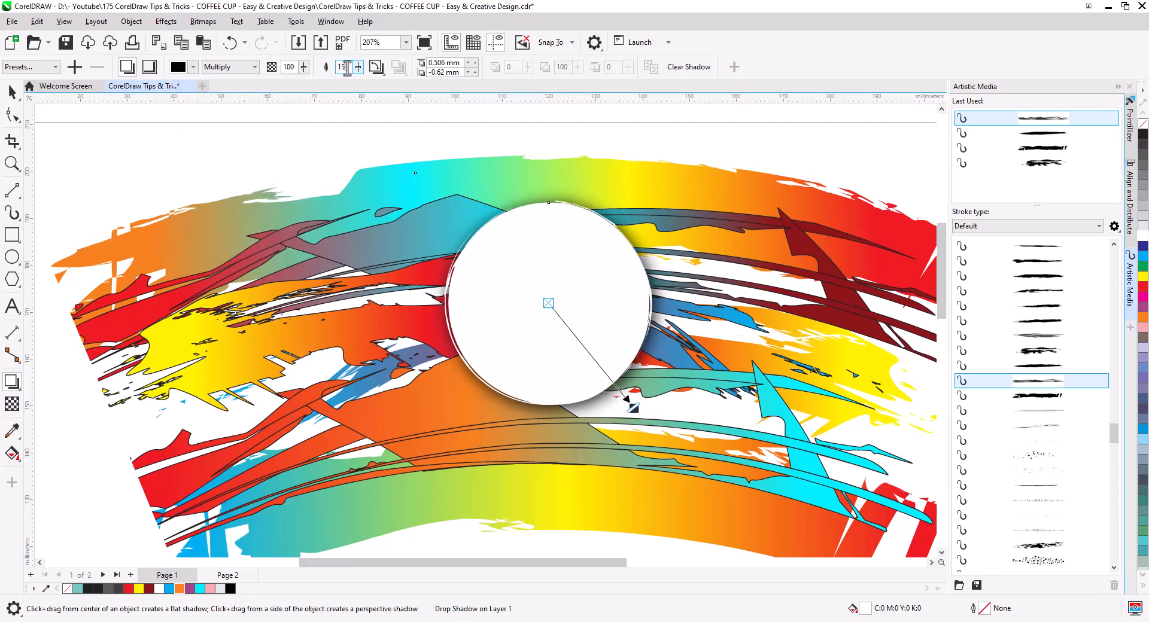
type("0")
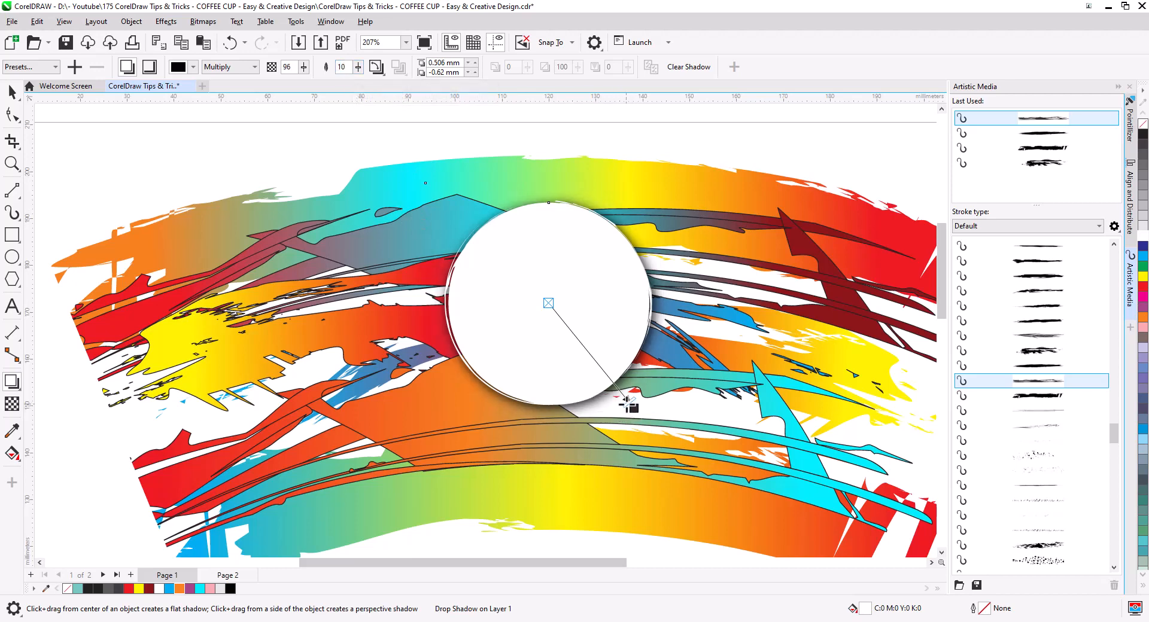
left_click_drag(635, 409, 637, 411)
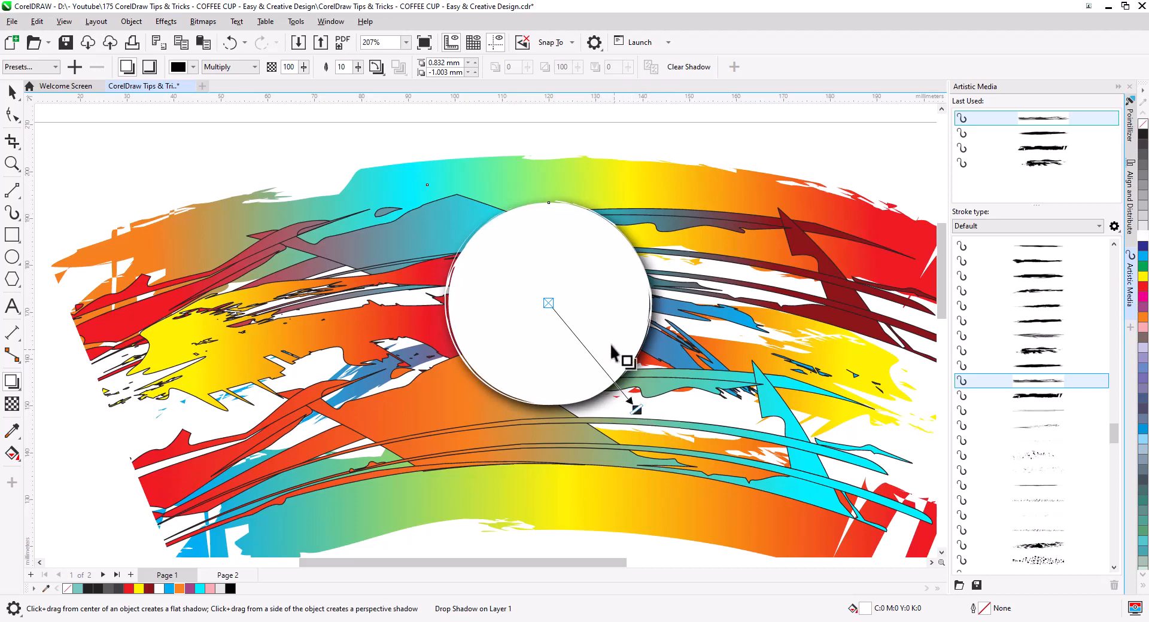
Step: Move the logo icon, BRAND and COFFEE SHOP text into the white circle and scale them to about 82.4%
left_click(11, 93)
key("Escape")
scroll(486, 300, "down", 2)
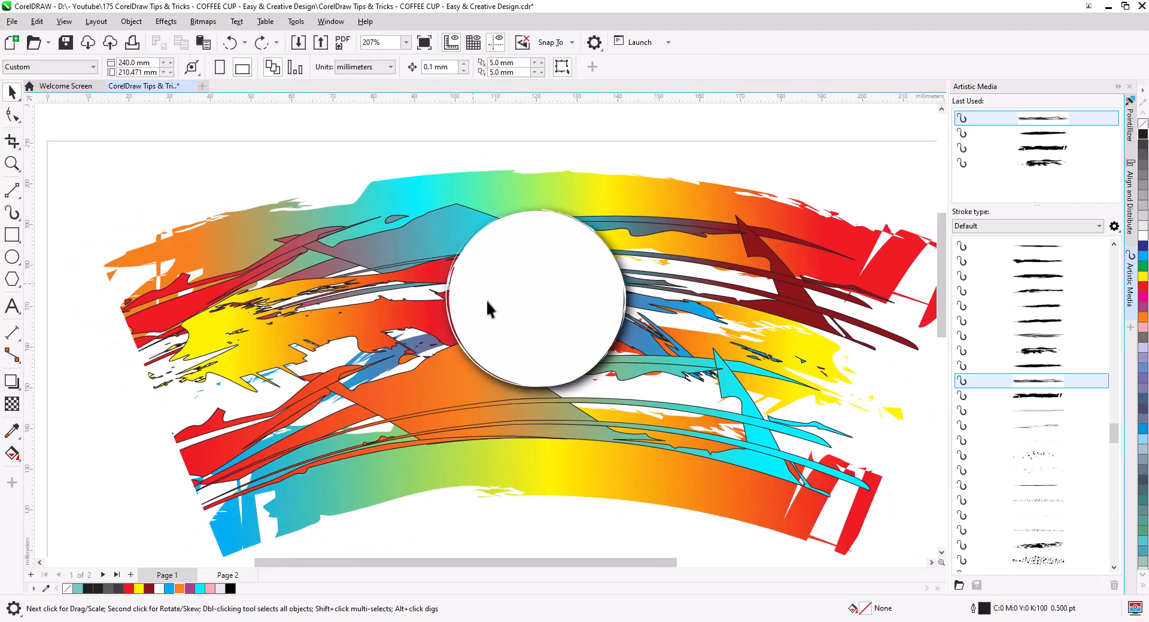
left_click_drag(515, 337, 551, 395)
scroll(522, 357, "down", 1)
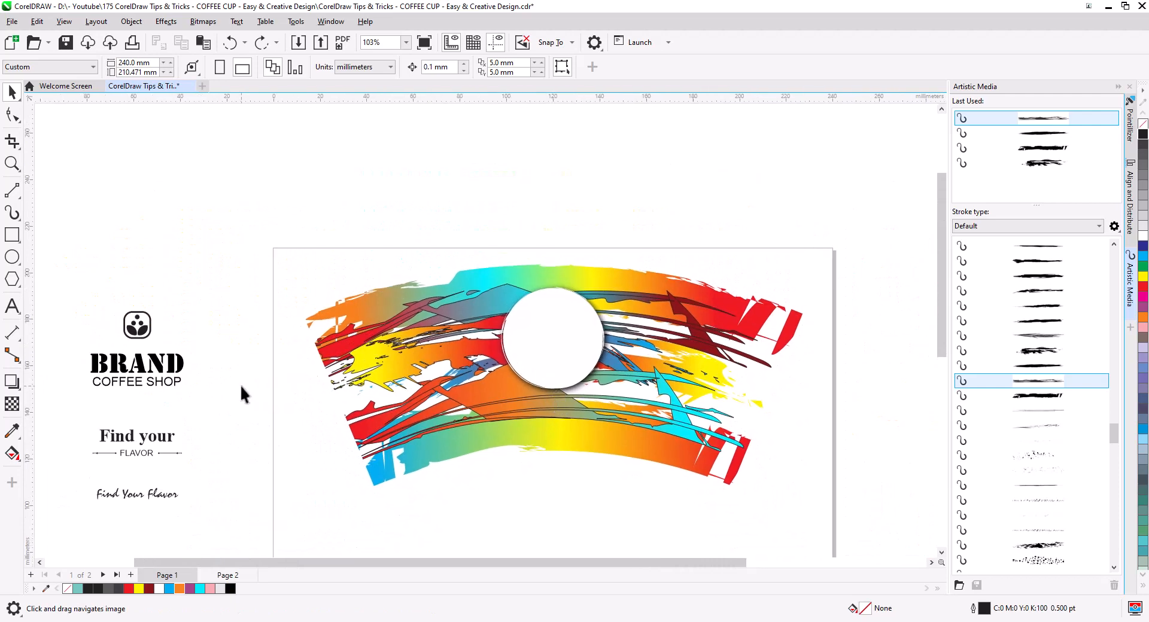
left_click_drag(67, 290, 227, 400)
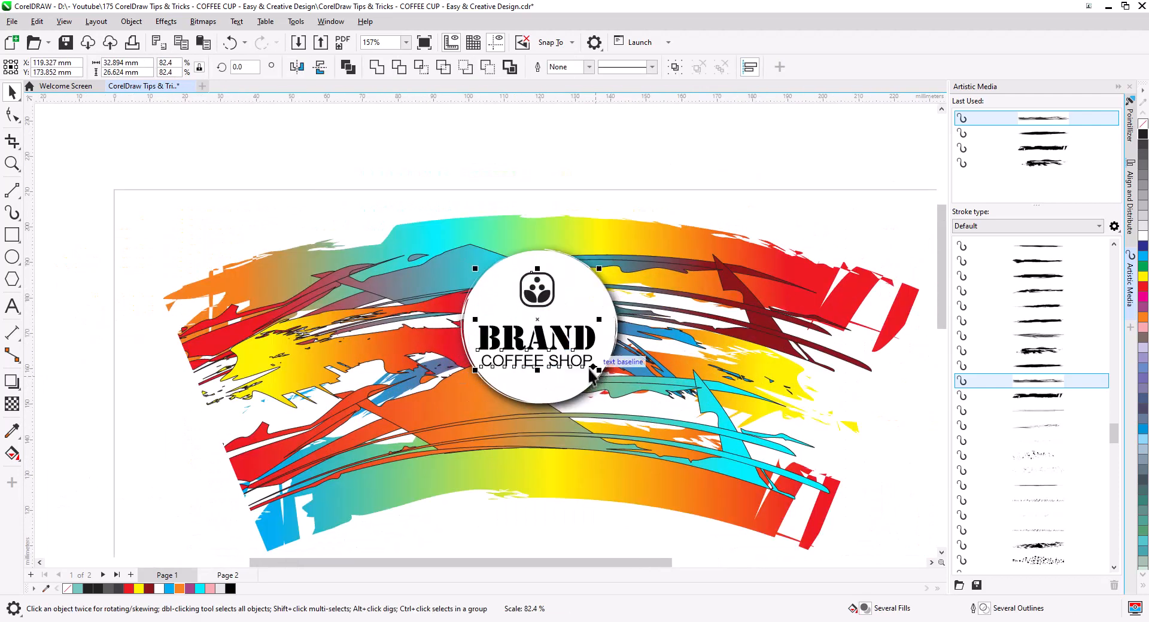
Step: Align the logo icon and both text lines to the white circle by their horizontal centres
left_click(1130, 198)
left_click(975, 120)
key("Escape")
Step: Nudge the BRAND text slightly upward inside the white circle, closer to the icon
left_click(543, 344)
key("Up")
key("Up")
key("Up")
key("Up")
key("Up")
left_click(546, 297)
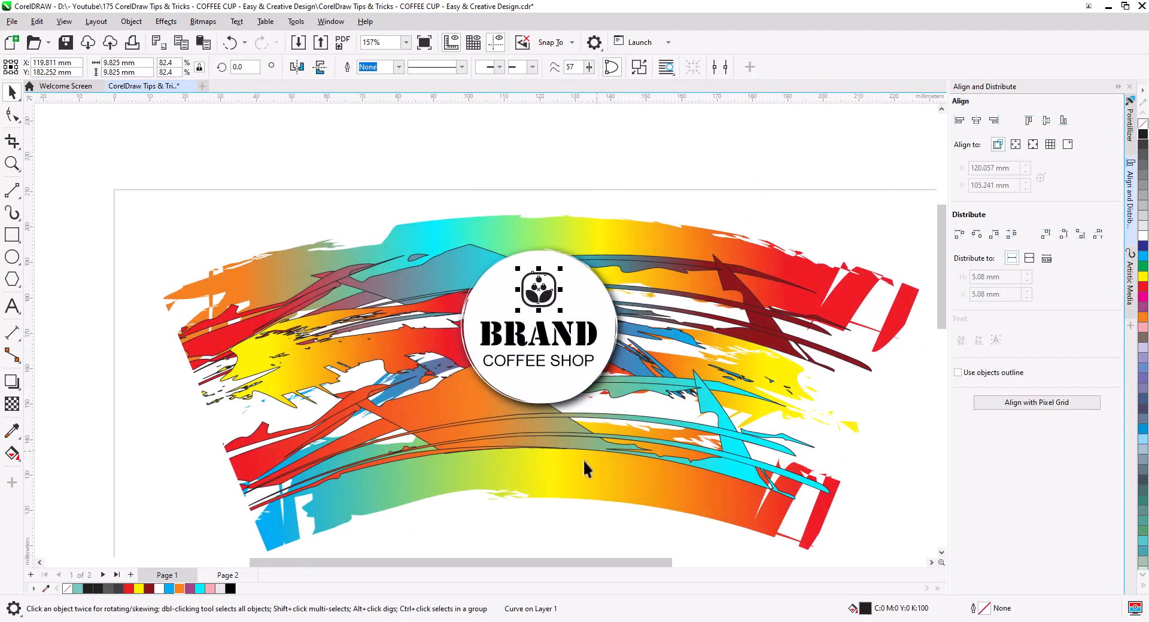
Step: Place the script text "Find Your Flavor" just below the wrap's lower edge and enlarge it
left_click(127, 403)
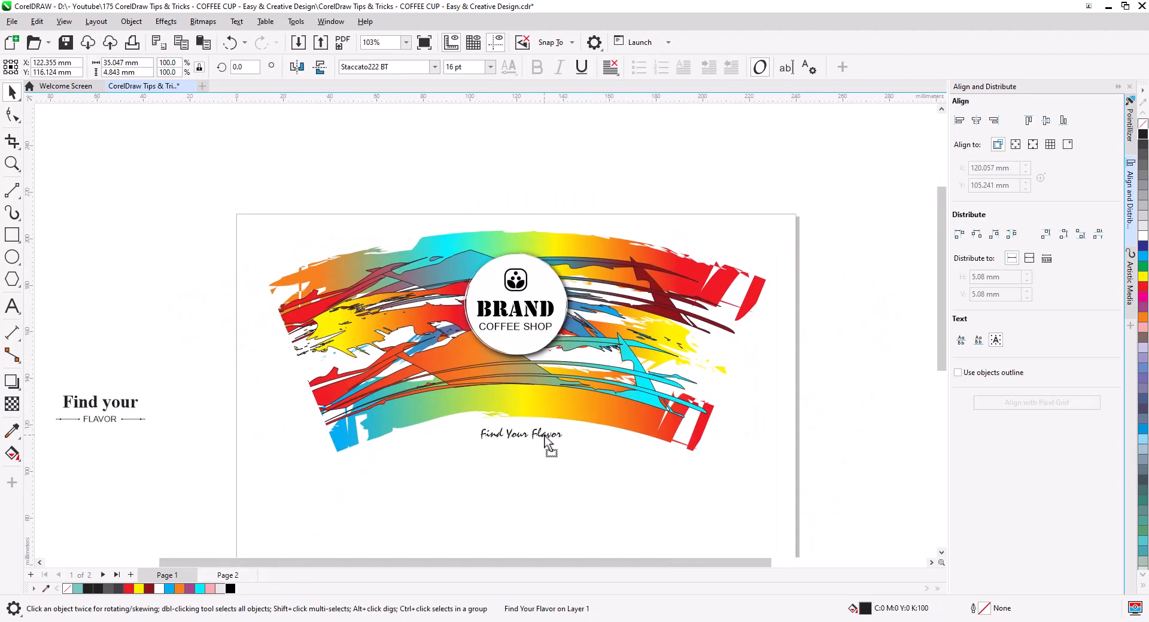
left_click_drag(546, 456, 621, 469)
scroll(541, 454, "up", 2)
left_click(783, 443)
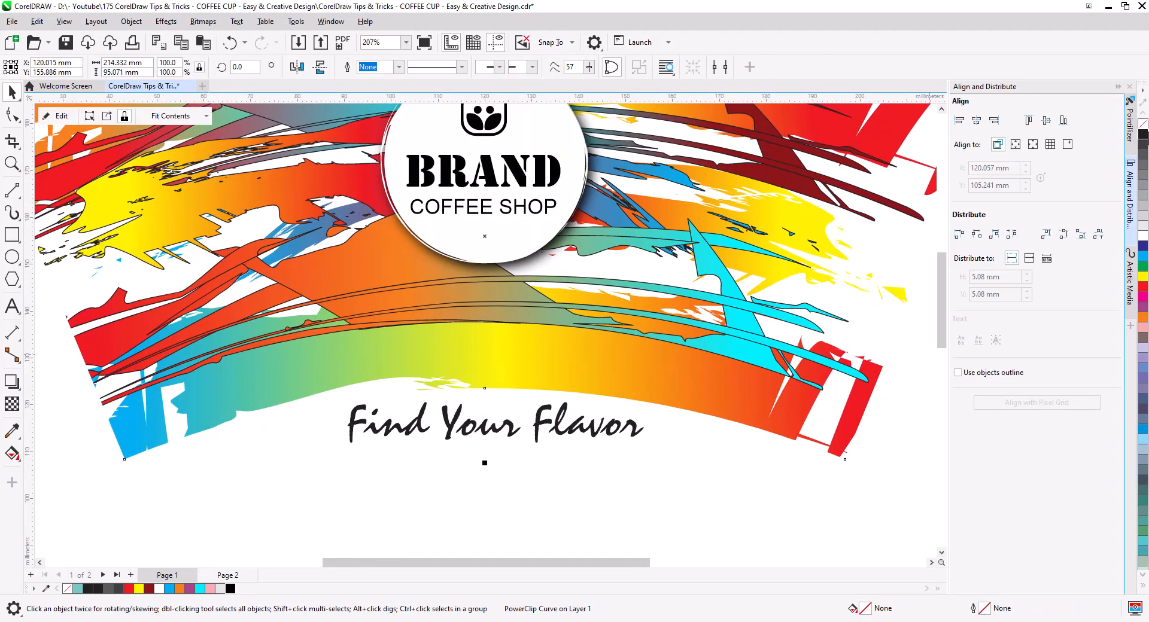
Step: Outline the wrap in black and draw a line between its lower corners, bent into an arc matching the lower edge
right_click(1142, 135)
left_click(11, 190)
left_click_drag(125, 459, 845, 460)
left_click(12, 115)
left_click_drag(466, 458, 467, 389)
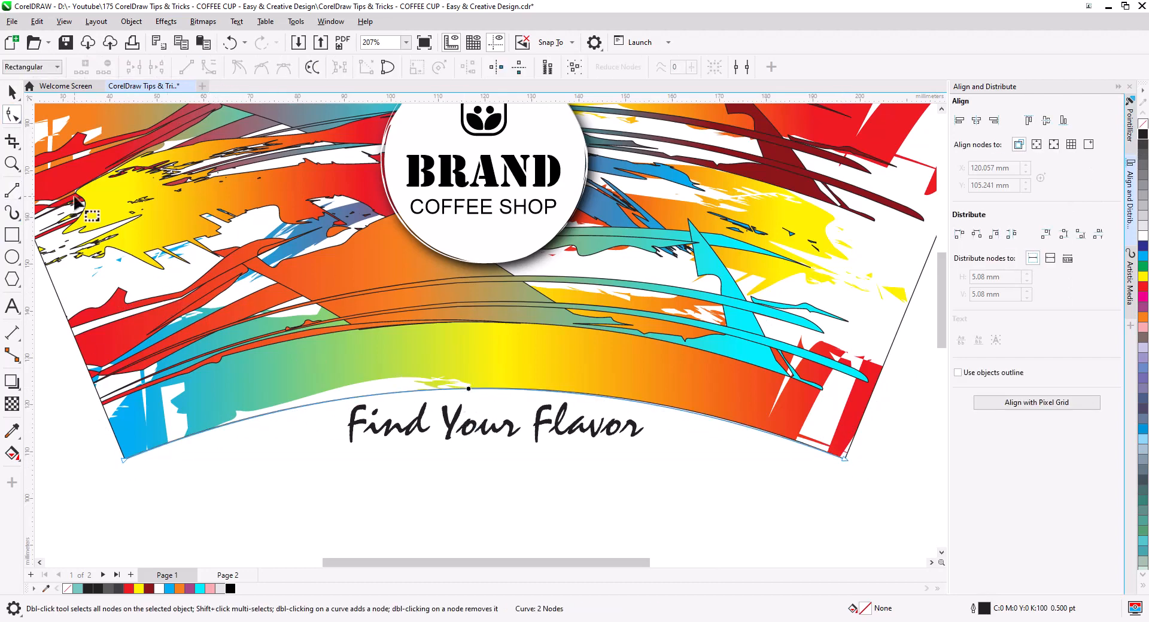
Step: Move the arc about 3.4 mm up into the wrap and stretch it to reach both side edges
left_click(12, 92)
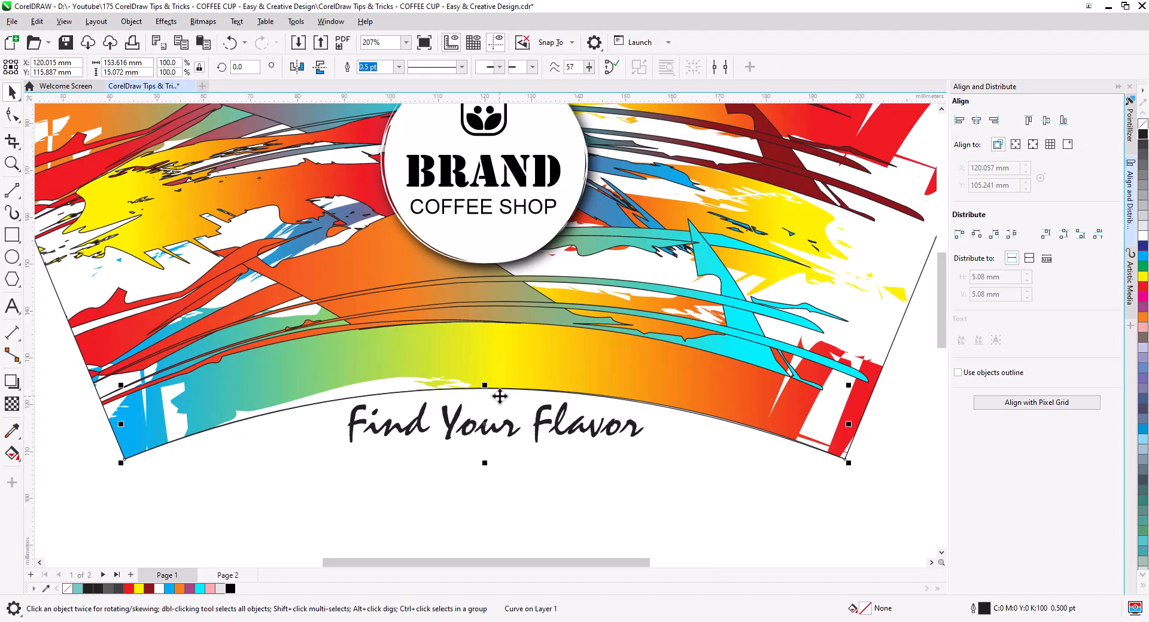
left_click_drag(499, 396, 501, 380)
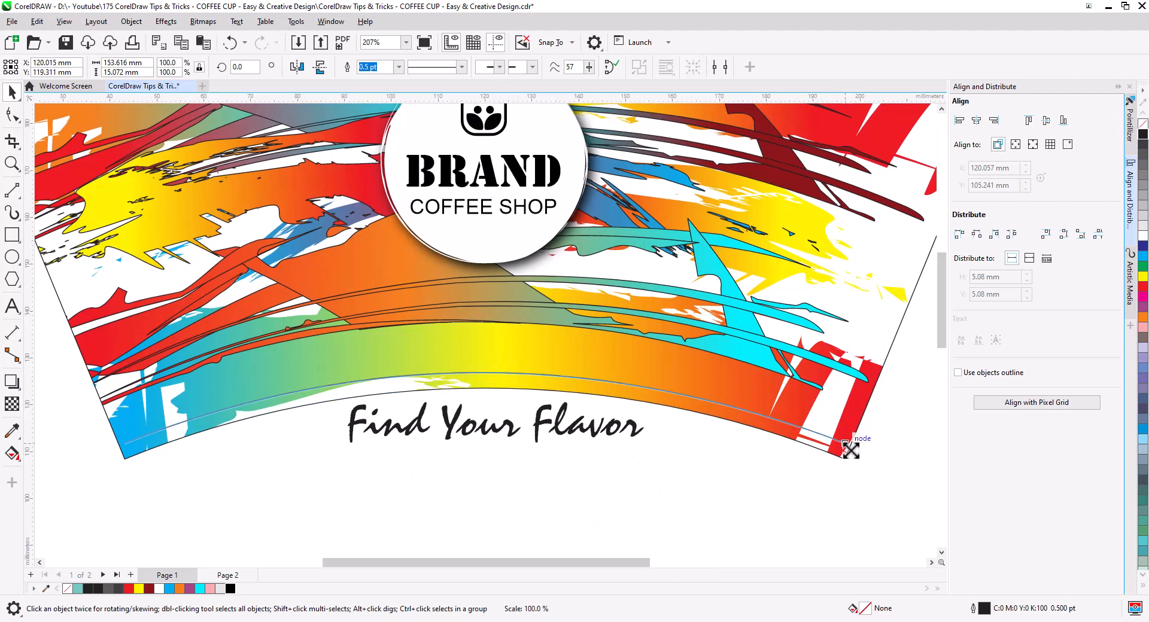
left_click(660, 514)
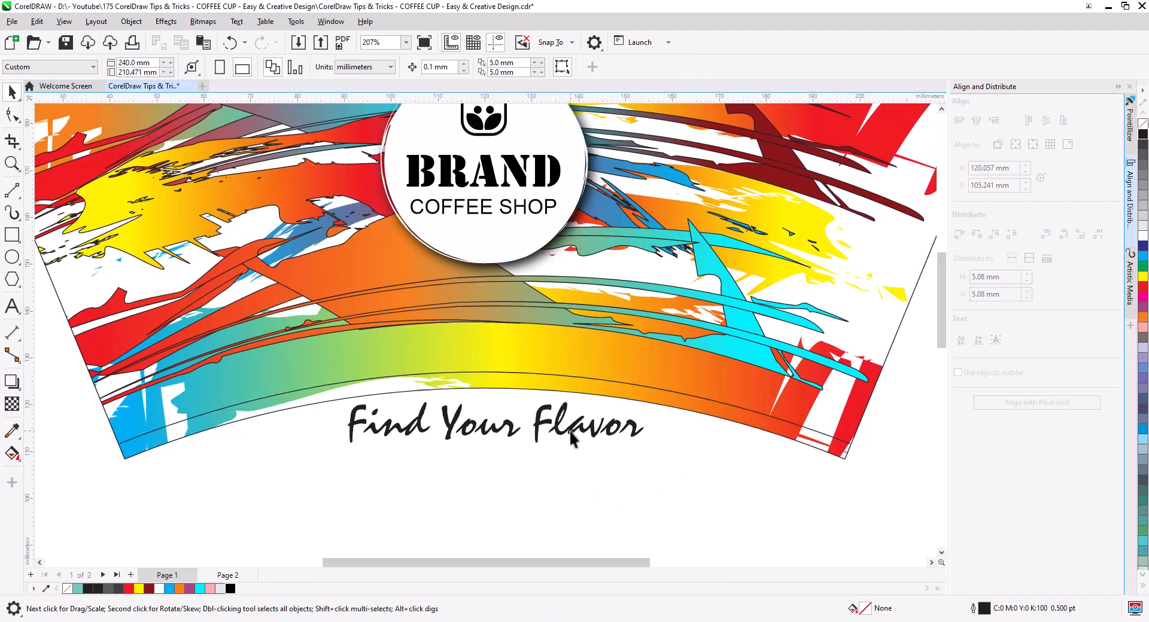
Step: Fit the "Find Your Flavor" text to the arc with an offset of 46.159 mm so it sits centred on the wrap
left_click(570, 432)
left_click(501, 376, "shift")
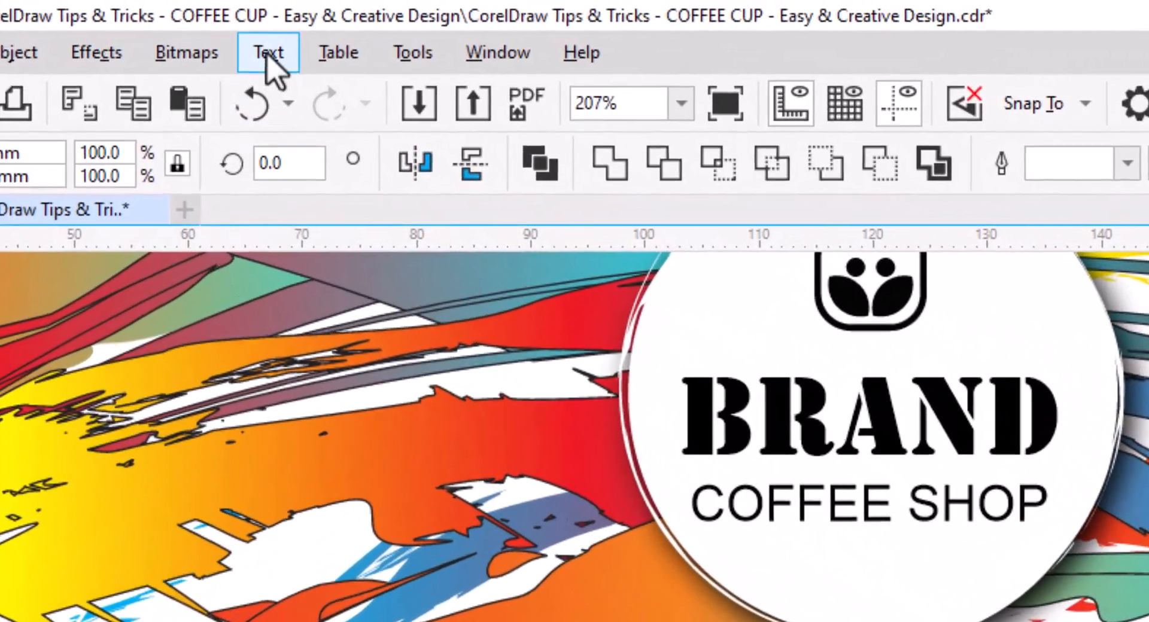
left_click(266, 57)
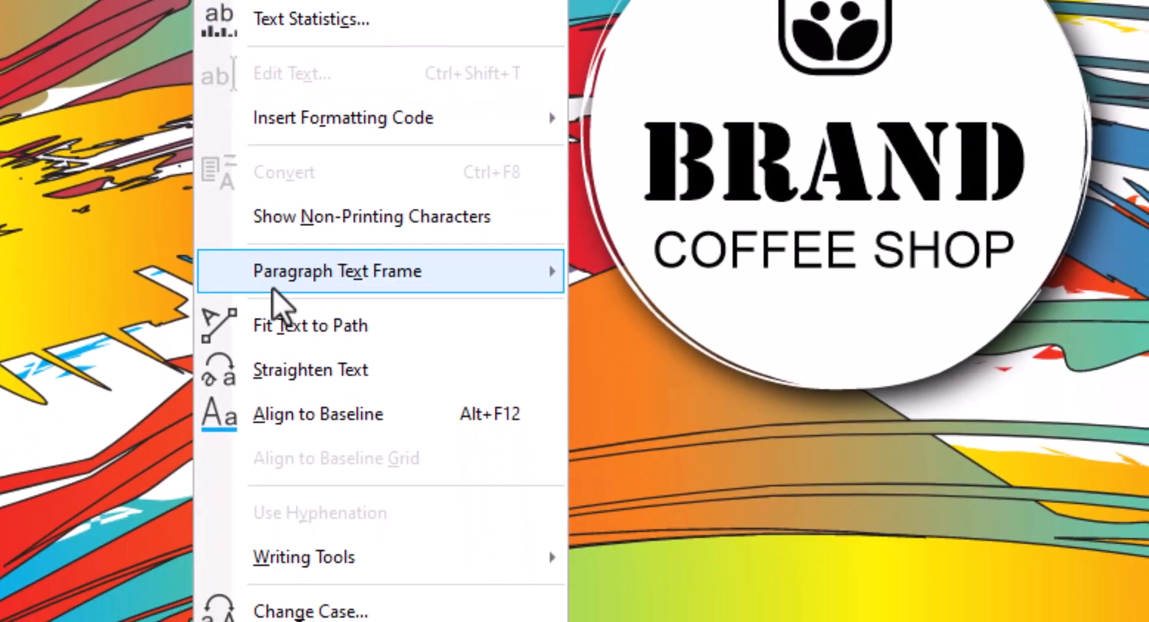
left_click(342, 583)
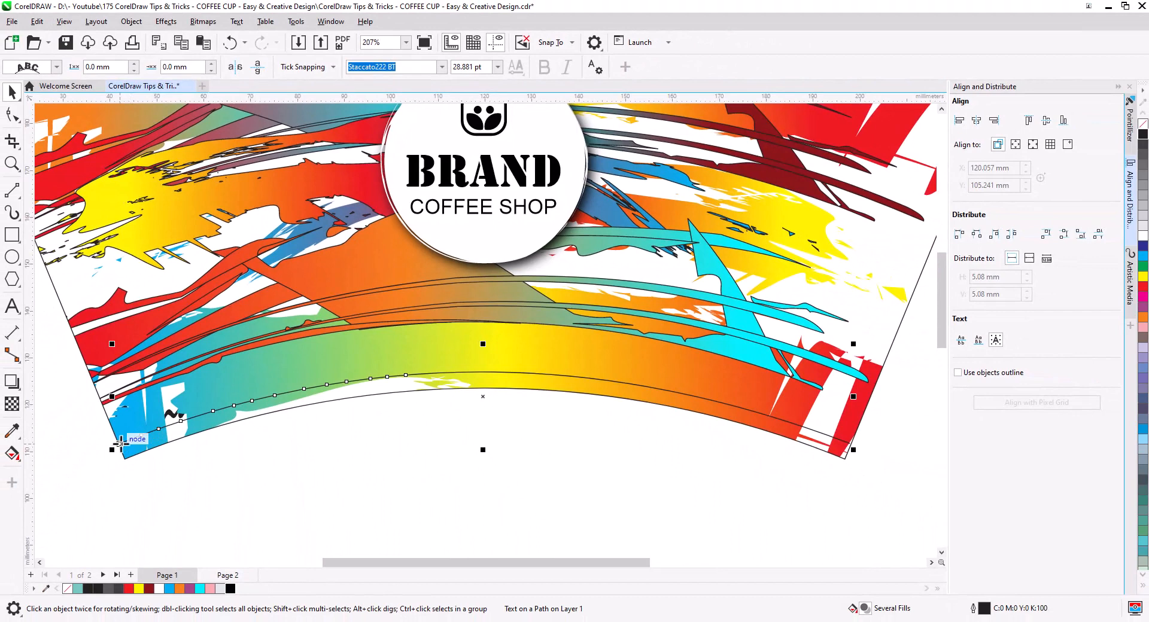
left_click(332, 383)
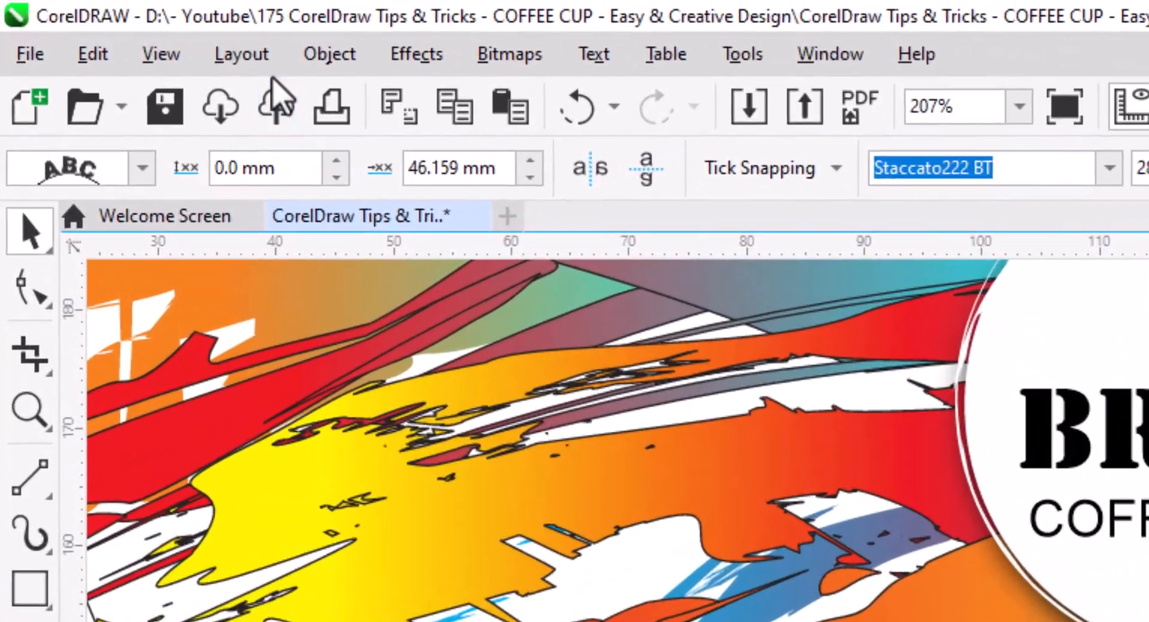
Step: Break the slogan text apart from its path and delete the guide arc
left_click(135, 21)
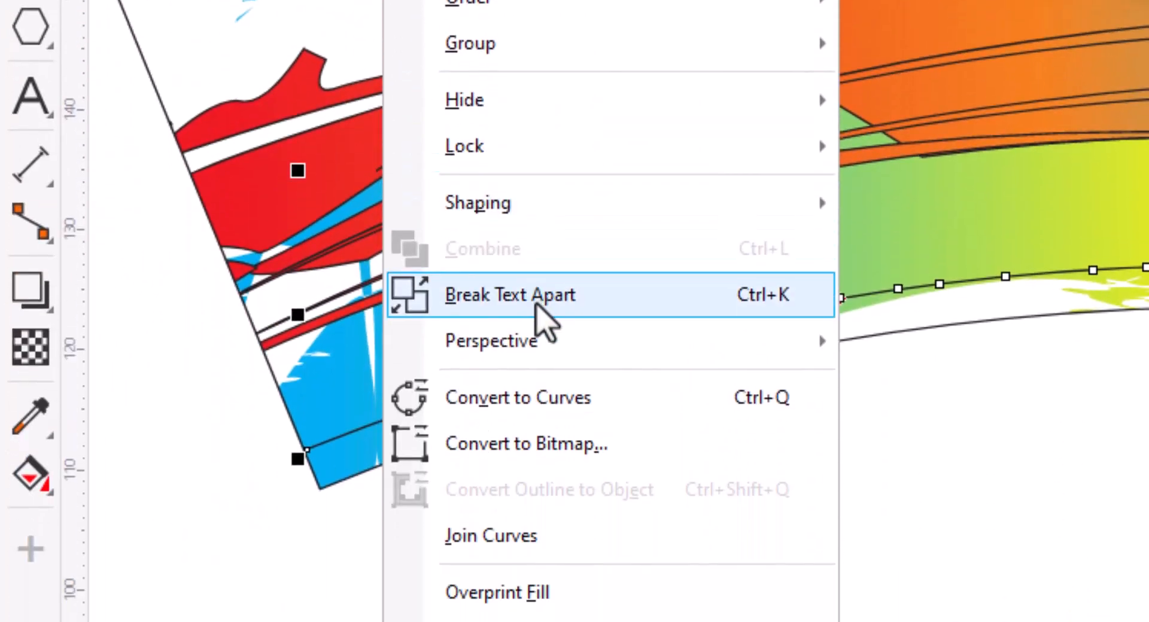
left_click(544, 302)
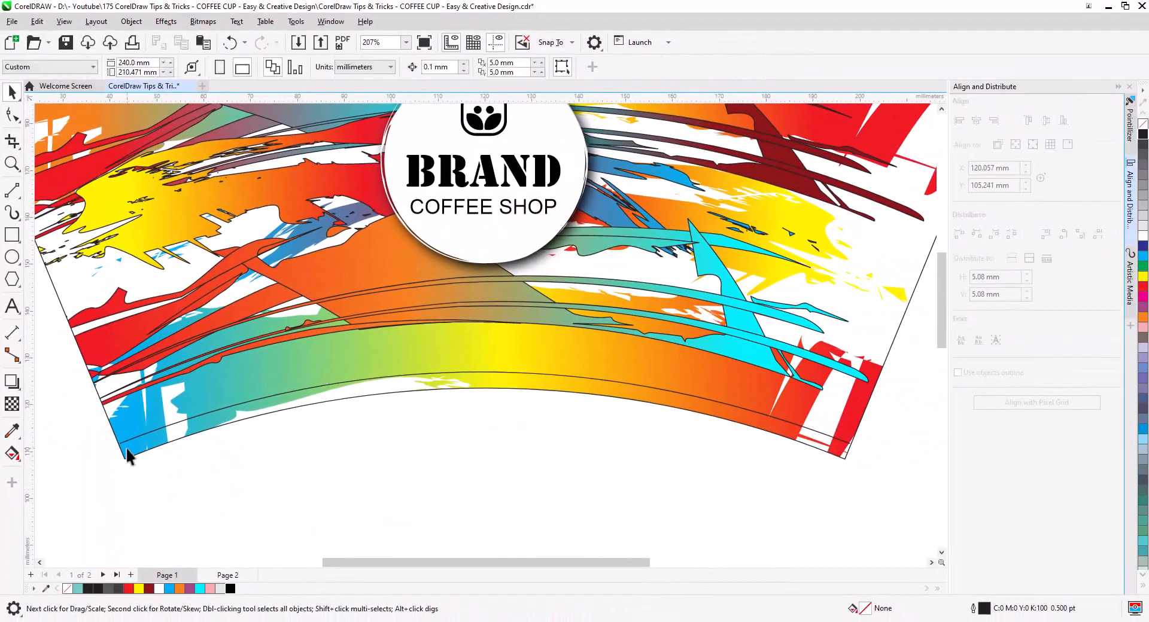
left_click(127, 450)
left_click(386, 463)
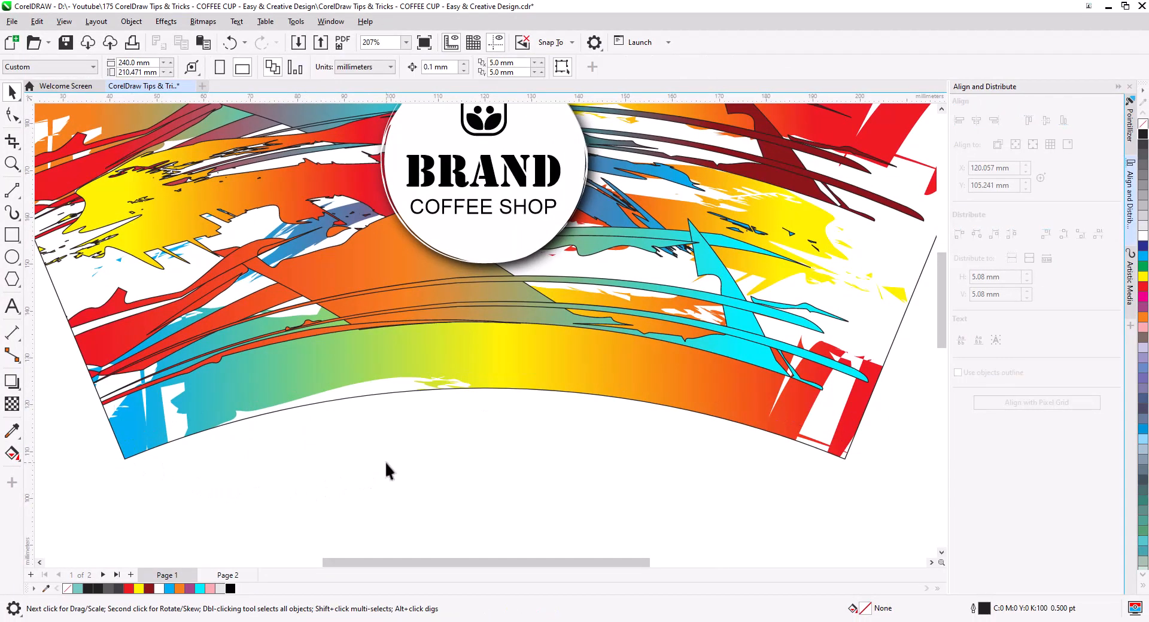
Step: Bring the curved slogan in front of the wrap artwork and shift it slightly upward above the lower edge
left_click_drag(277, 304, 278, 305)
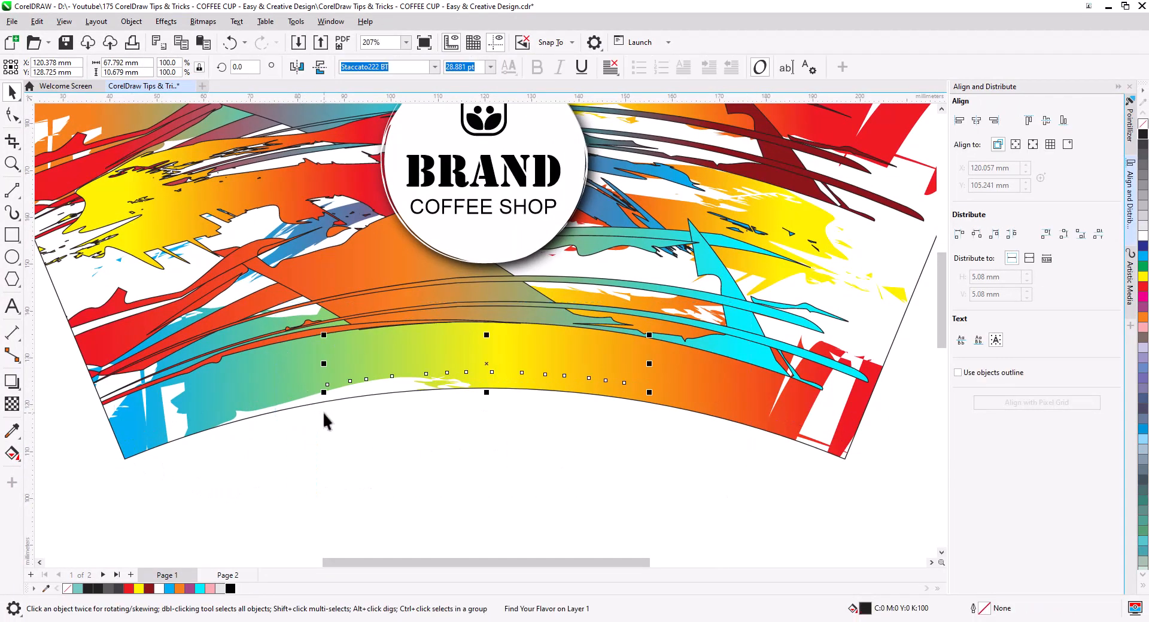
key("shift+Page_Up")
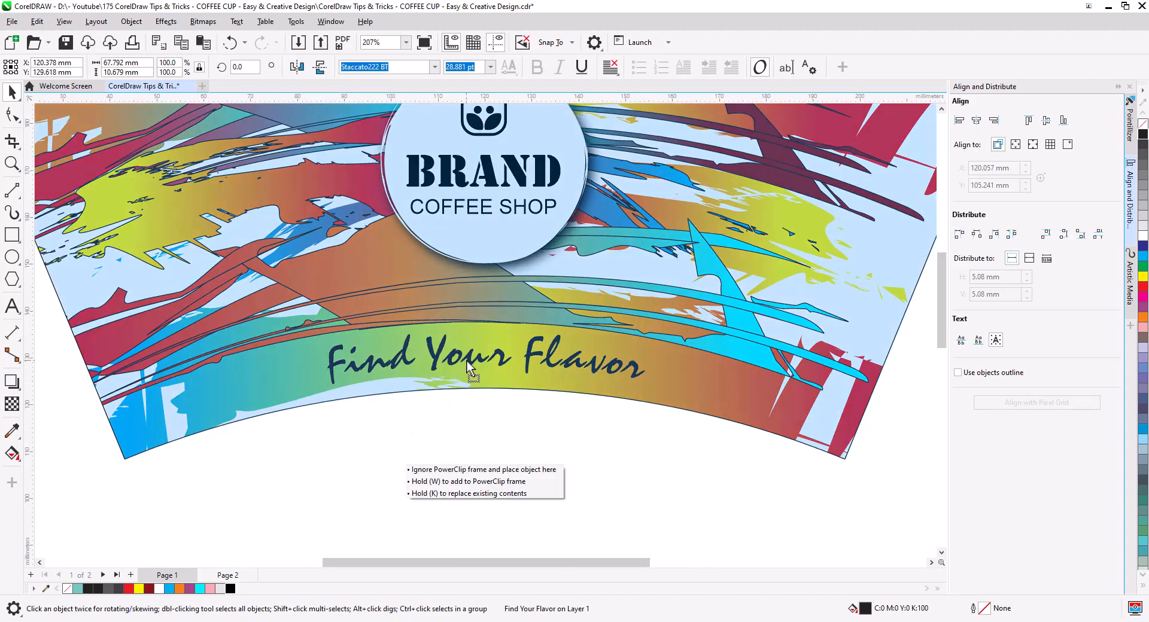
left_click(545, 455)
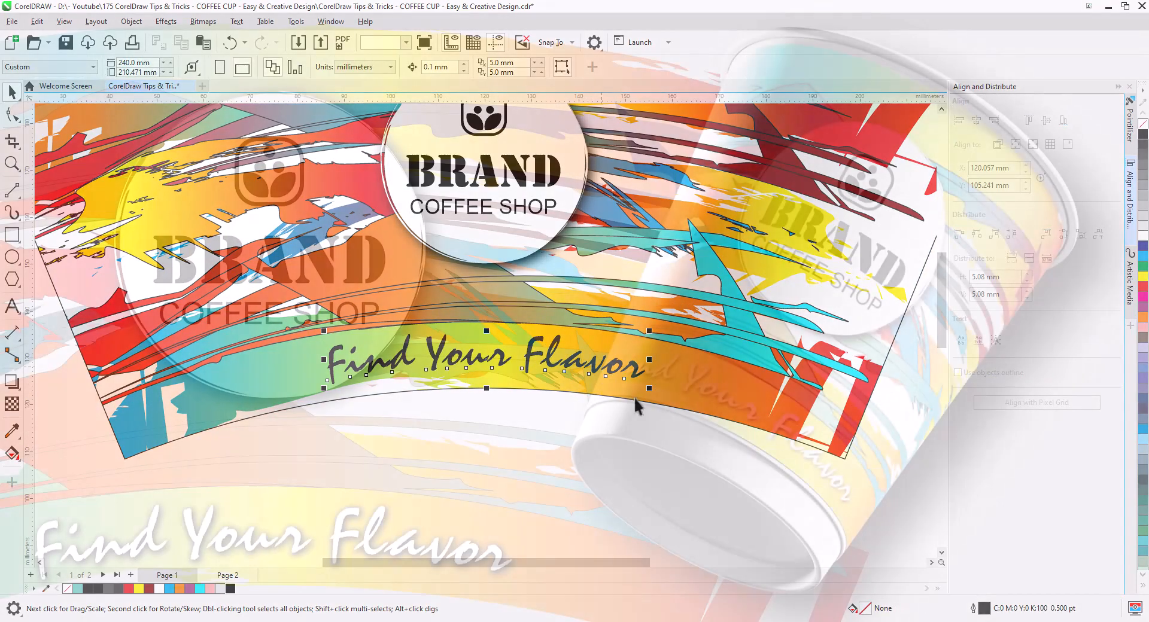